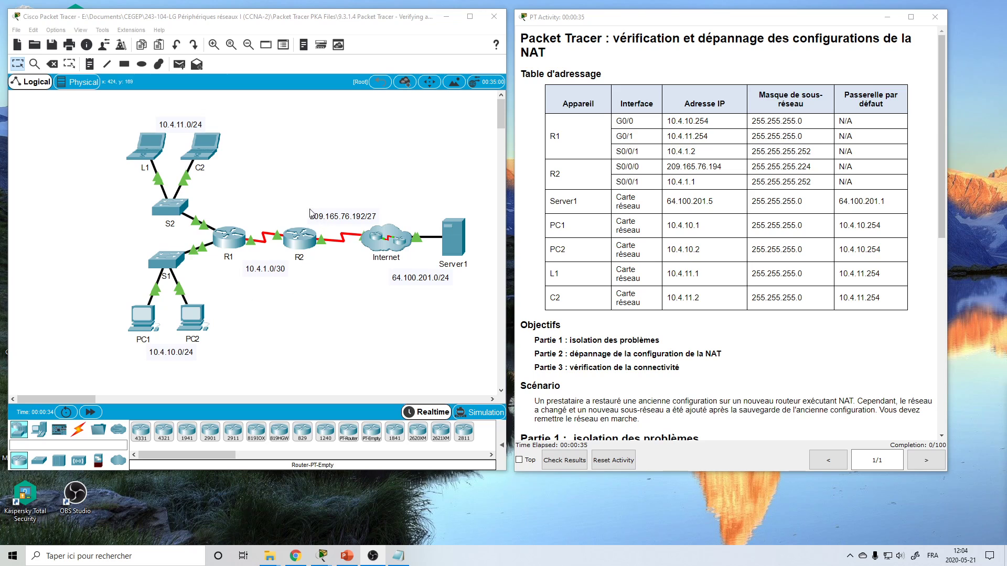
Read the activity instructions through Part 1, open PC1, and copy Server1's IP address 64.100.201.5 from the addressing table
scroll(651, 290, "down", 4)
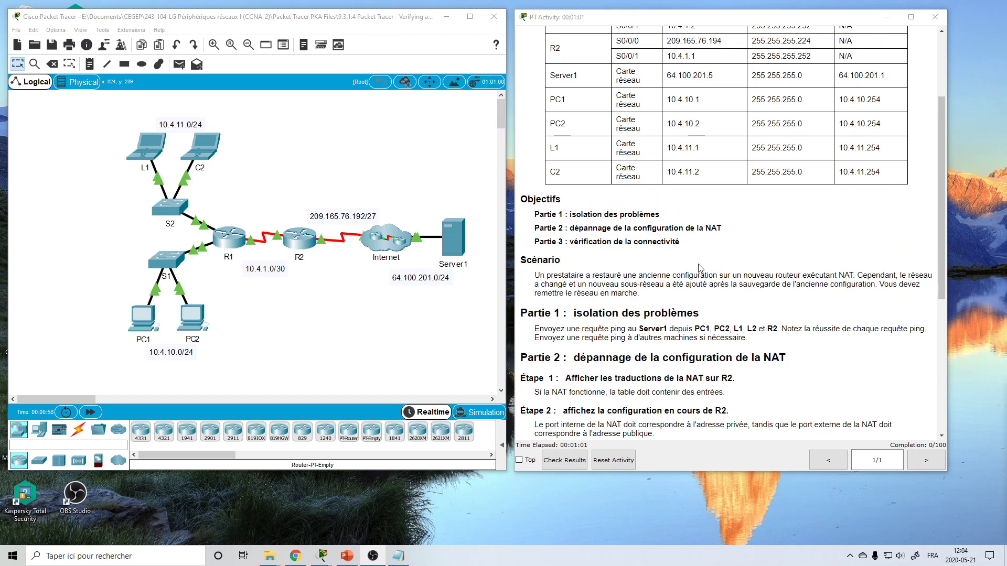
scroll(699, 268, "up", 3)
scroll(701, 268, "down", 4)
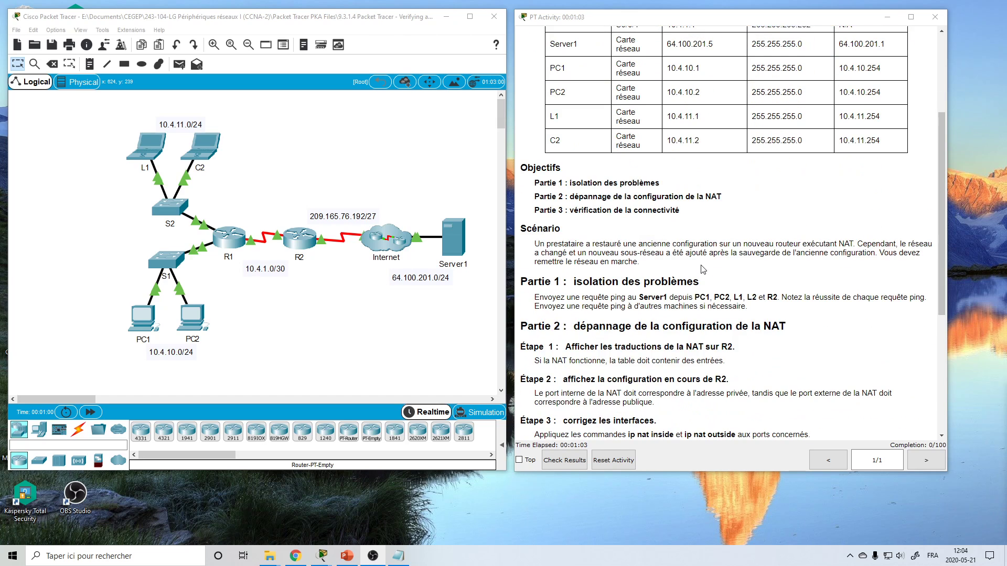
scroll(703, 269, "down", 2)
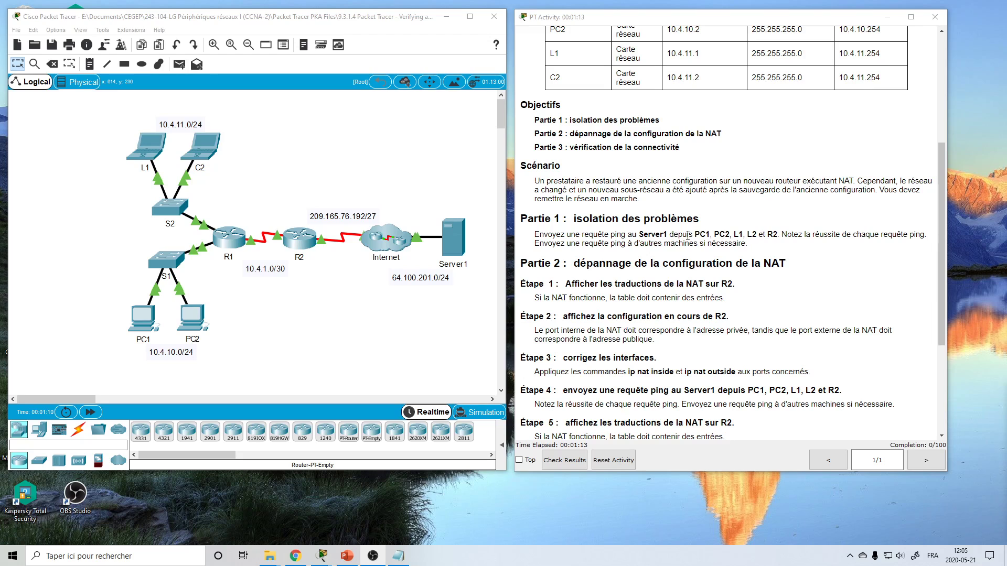
left_click(143, 318)
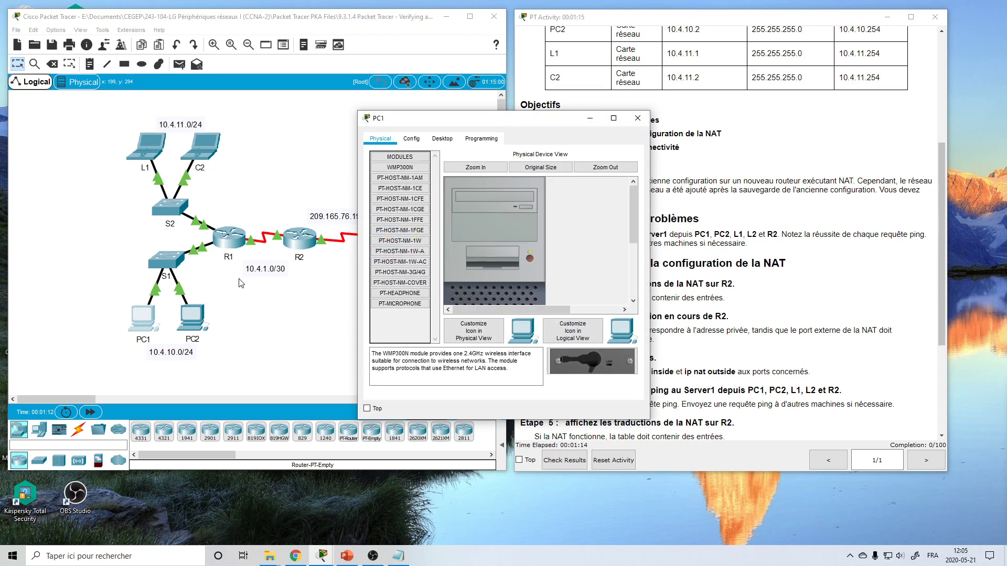
left_click_drag(478, 129, 181, 198)
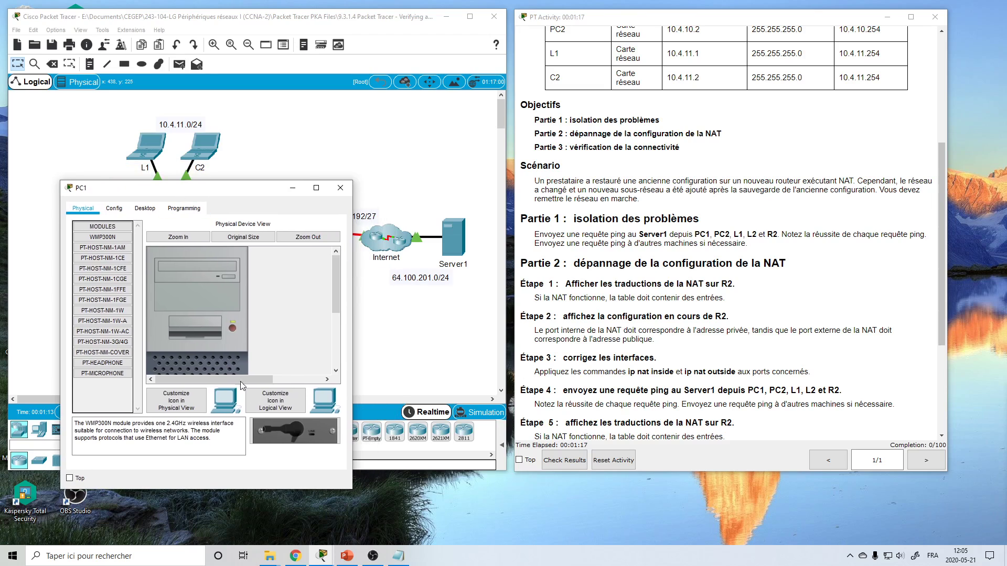
left_click_drag(347, 488, 442, 499)
scroll(767, 275, "up", 3)
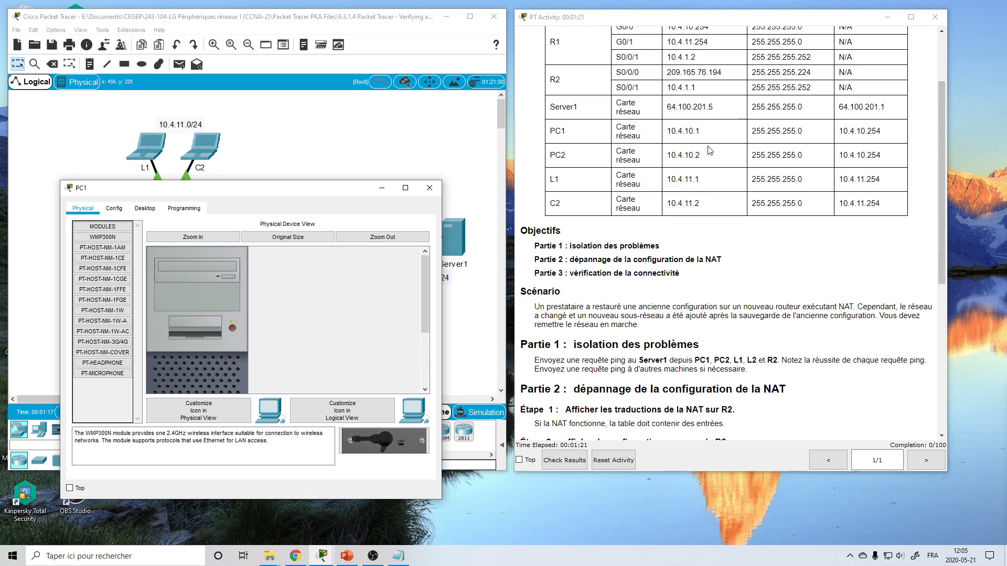
left_click_drag(670, 103, 714, 105)
key("ctrl+c")
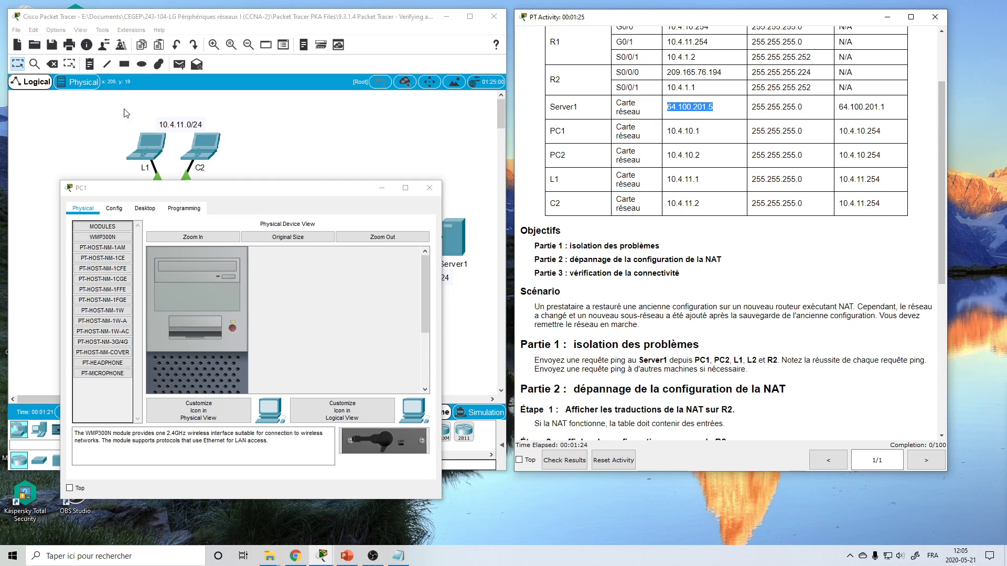
Ping Server1 at 64.100.201.5 from PC1's command prompt
left_click(147, 208)
left_click(313, 262)
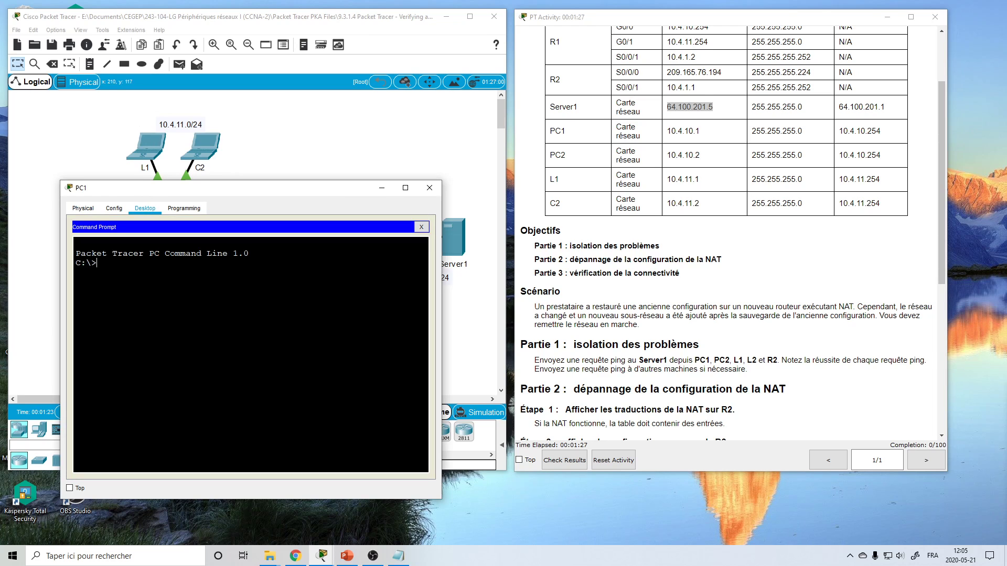
type("ping")
right_click(281, 290)
left_click(306, 310)
key("Return")
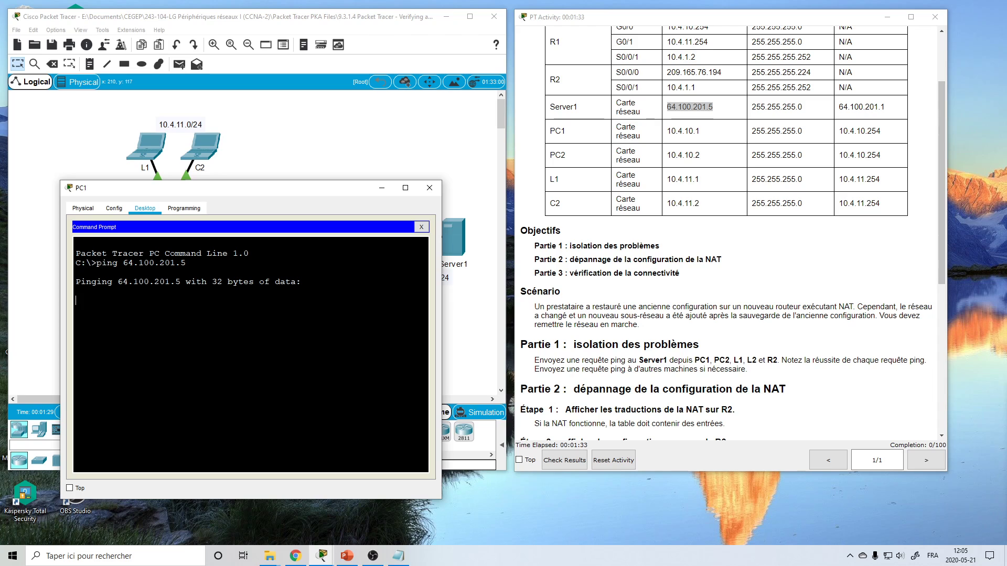
Try to copy the ping 64.100.201.5 command line from PC1's command prompt
left_click_drag(97, 263, 181, 263)
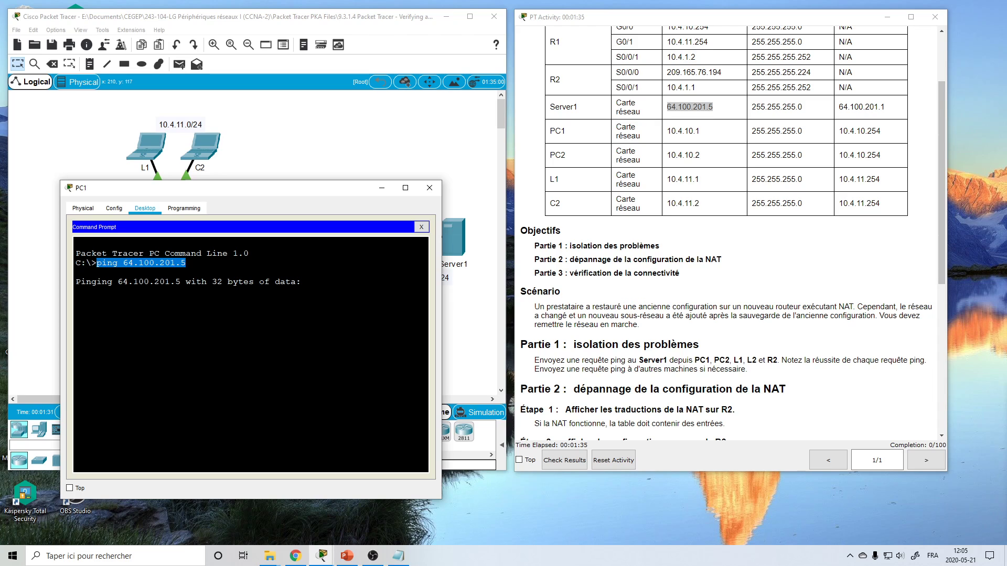
right_click(182, 264)
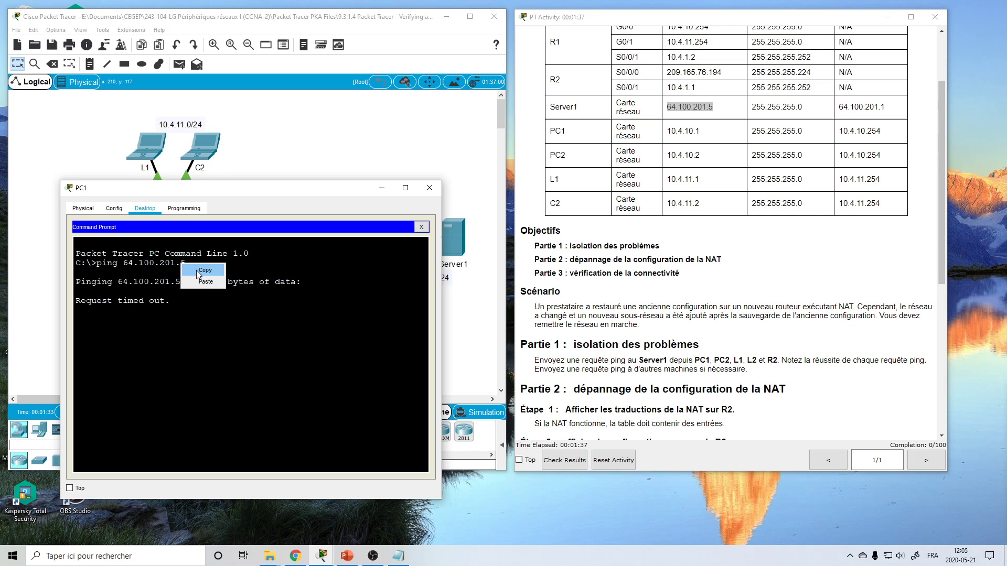
left_click(200, 272)
Open PC2's command prompt and try to run the copied text as a command
left_click(337, 137)
left_click(193, 316)
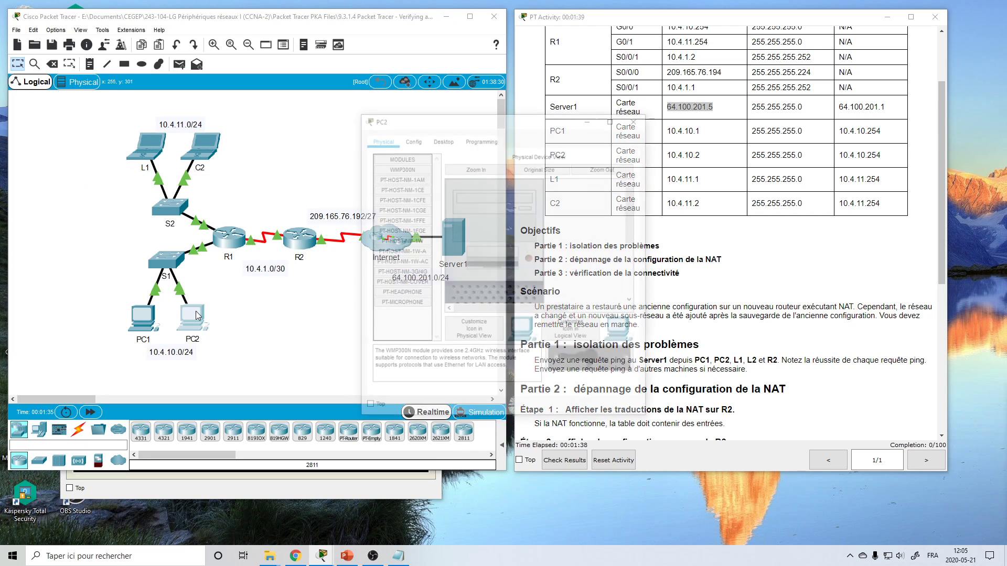
left_click(443, 138)
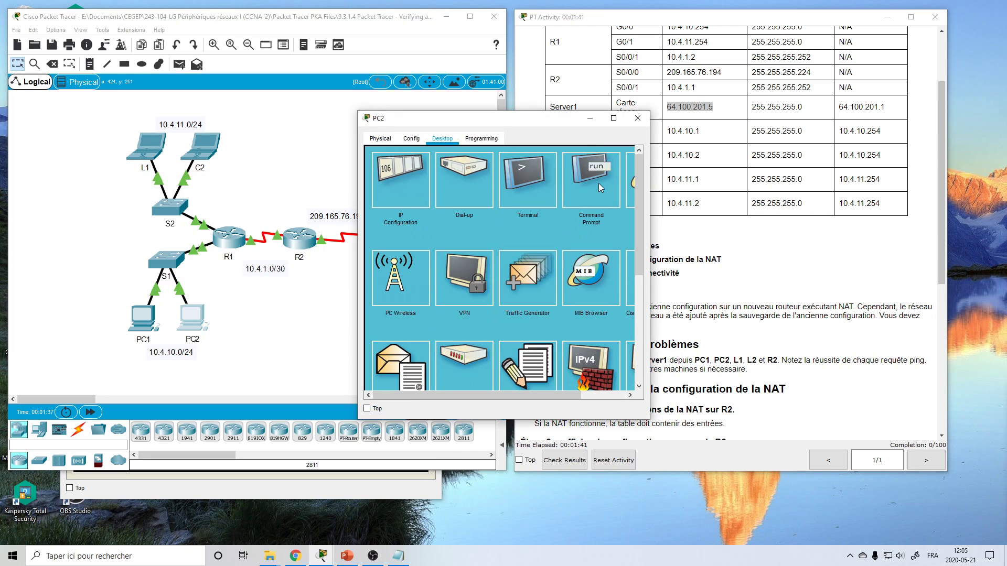
left_click(599, 184)
right_click(440, 227)
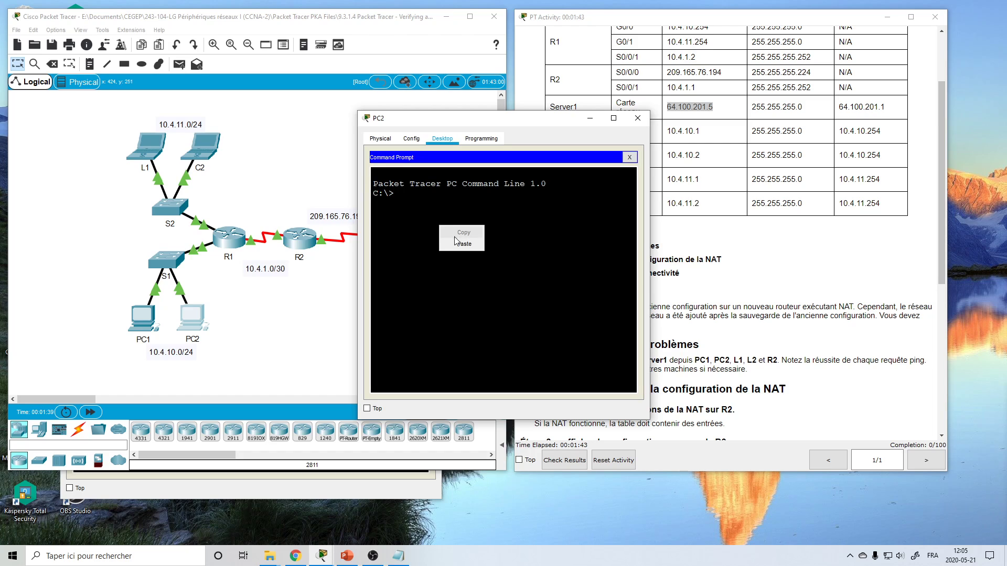
left_click(454, 237)
key("Return")
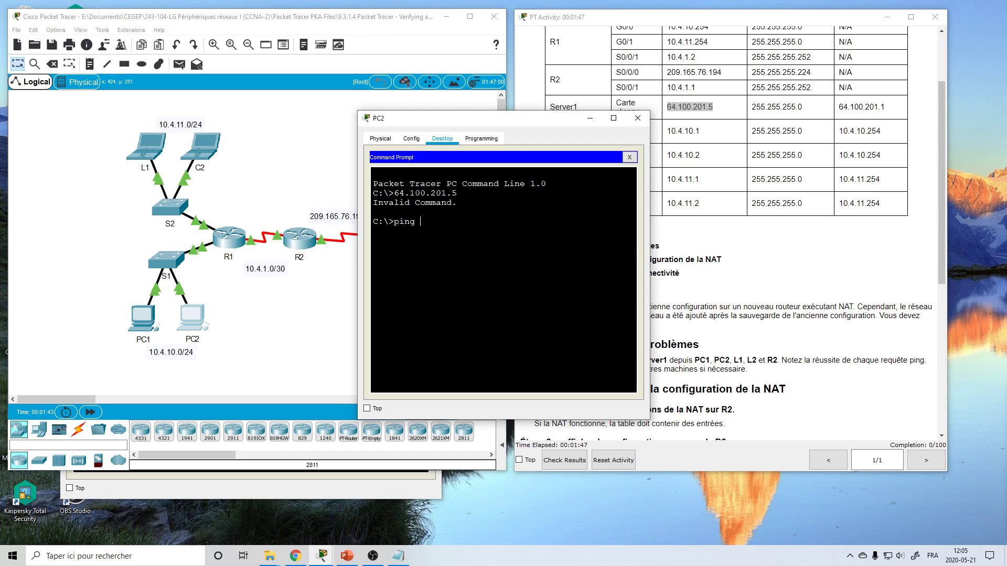
Ping Server1 at 64.100.201.5 from PC2's command prompt
type("ping")
right_click(579, 245)
left_click(592, 256)
key("Return")
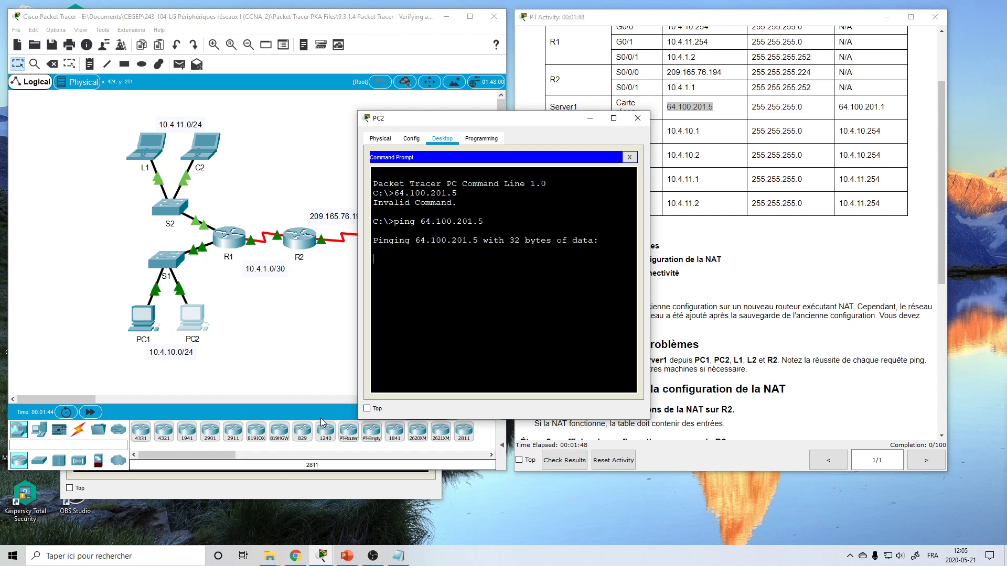
Arrange the PC1 and PC2 windows side by side to check both ping outputs, and close them
left_click(267, 488)
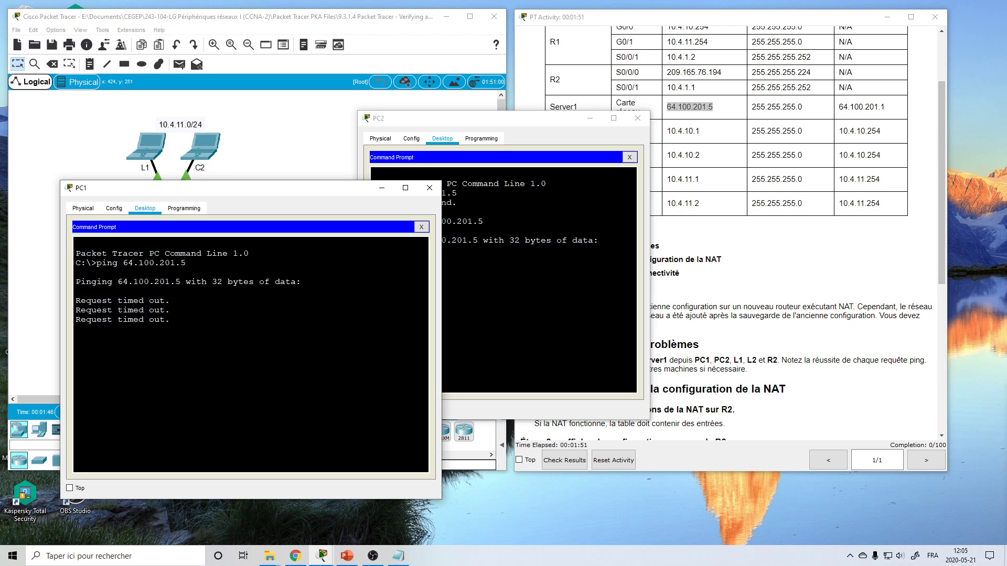
left_click_drag(649, 261, 736, 257)
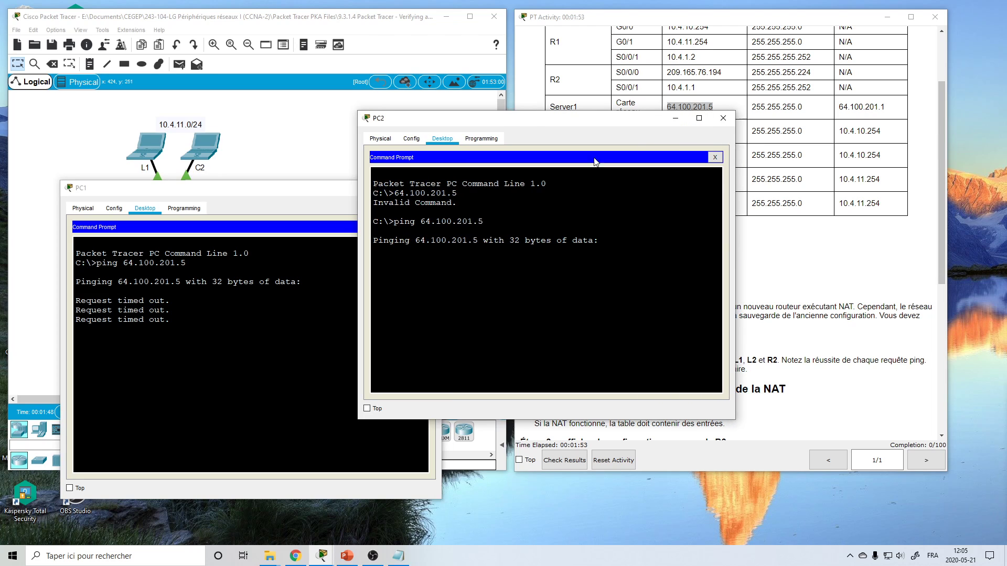
left_click_drag(535, 128, 525, 164)
left_click_drag(288, 190, 289, 209)
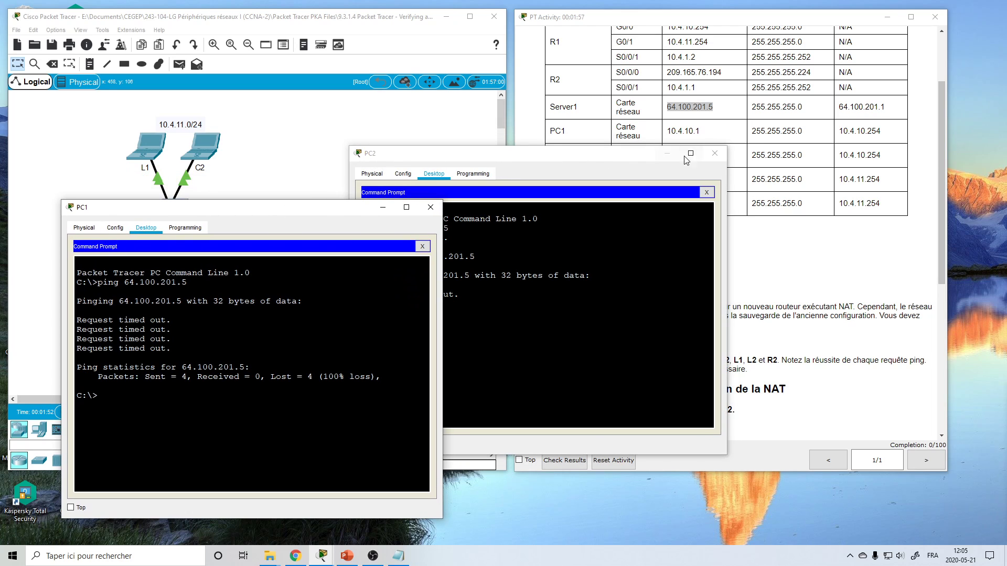
left_click(715, 154)
left_click(430, 207)
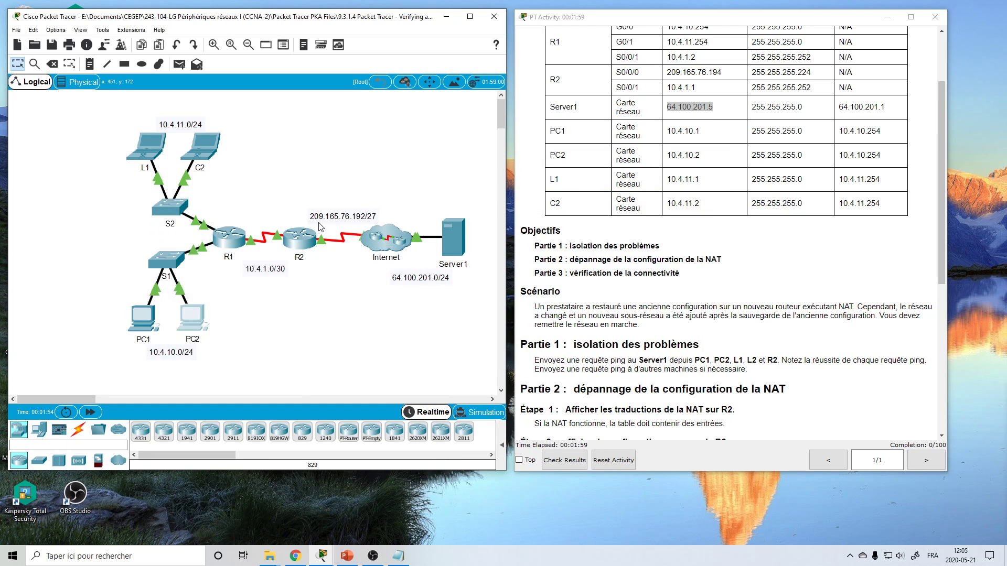
Open router R2's command line, enlarge its window, and enter privileged EXEC mode
left_click(292, 240)
left_click_drag(414, 120, 112, 133)
left_click(134, 152)
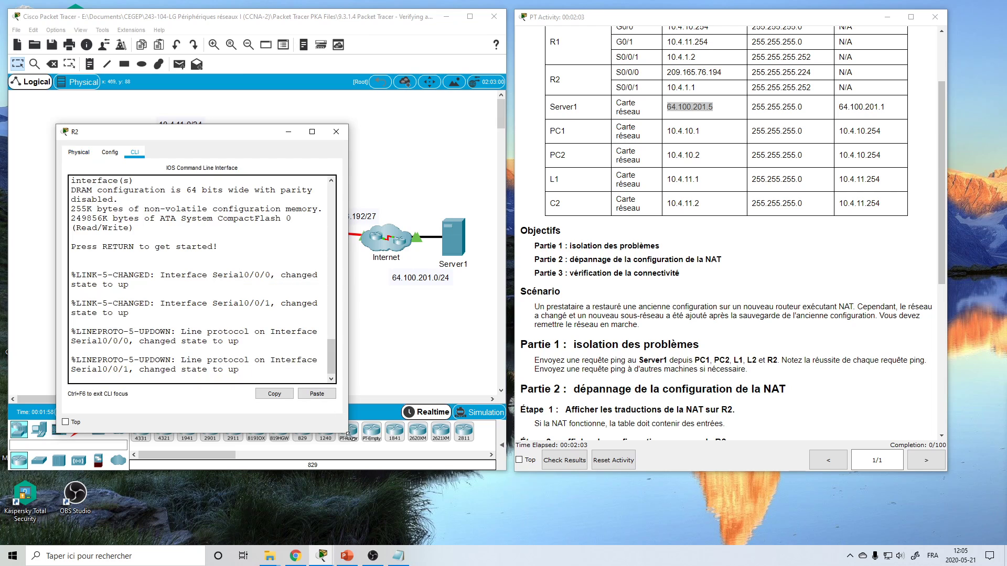
left_click_drag(348, 435, 428, 447)
key("Return")
key("Return")
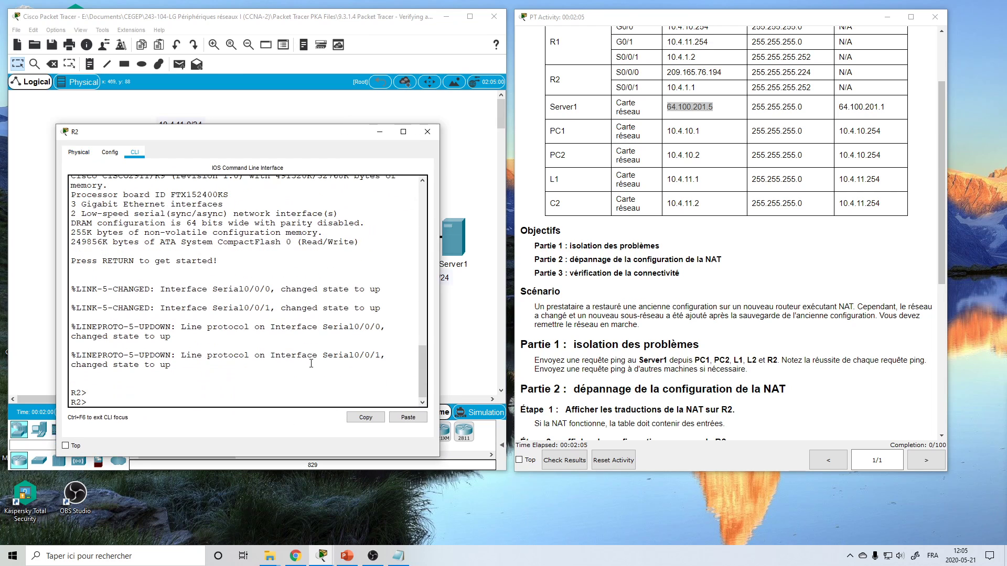
type("en")
key("Return")
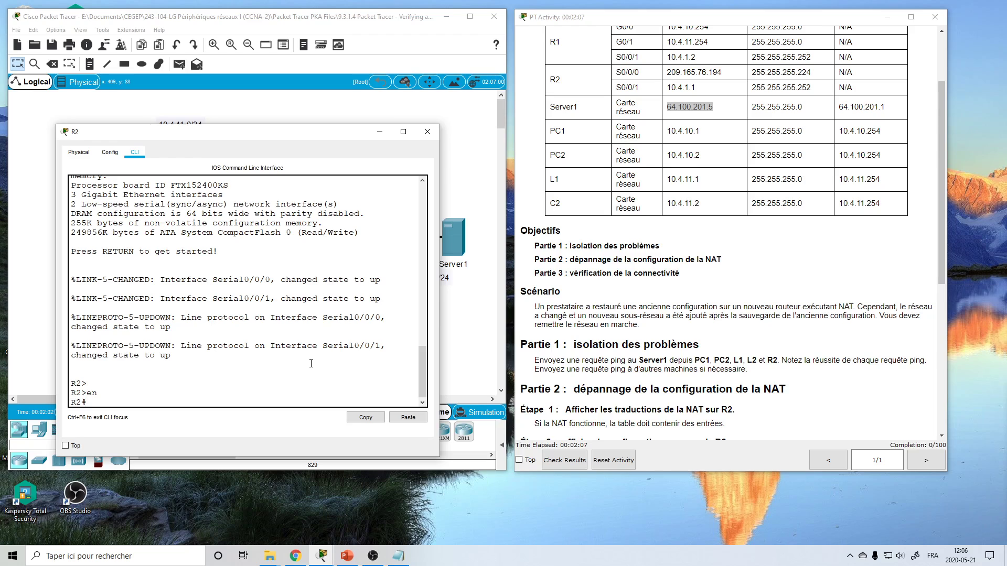
Ping Server1 at 64.100.201.5 twice from R2 and put R2's window away
type("ping")
left_click(407, 417)
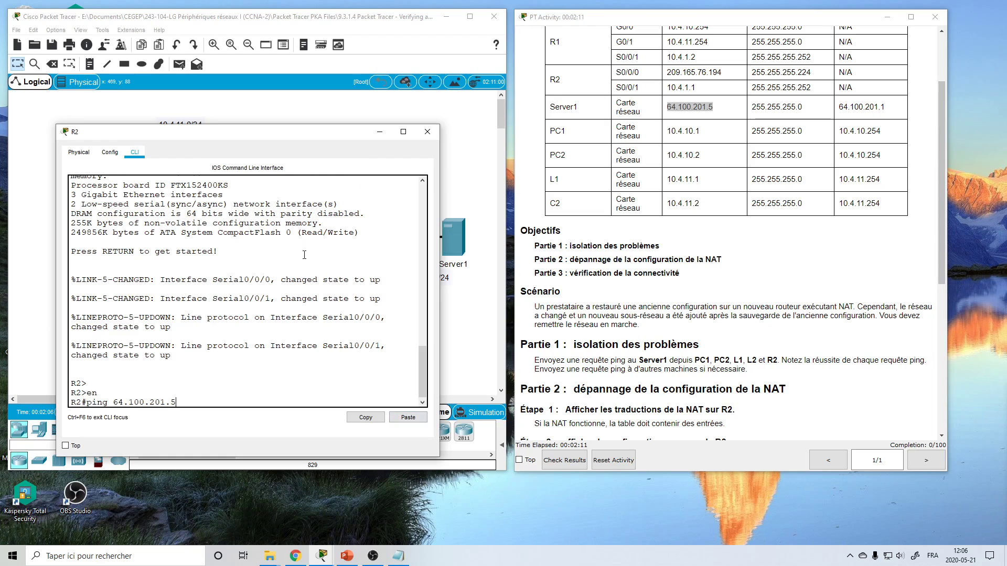
key("Return")
key("Up")
key("Return")
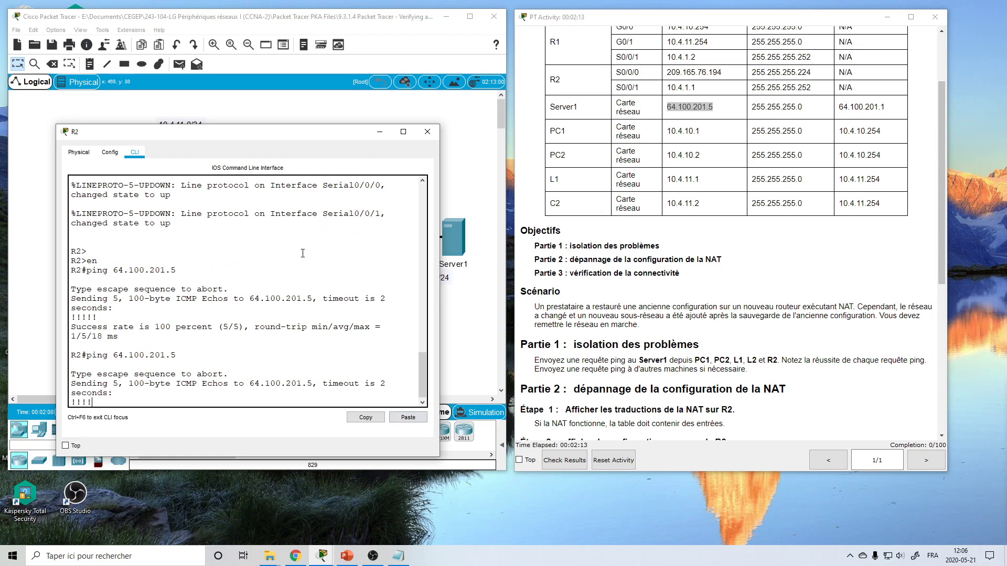
left_click(377, 133)
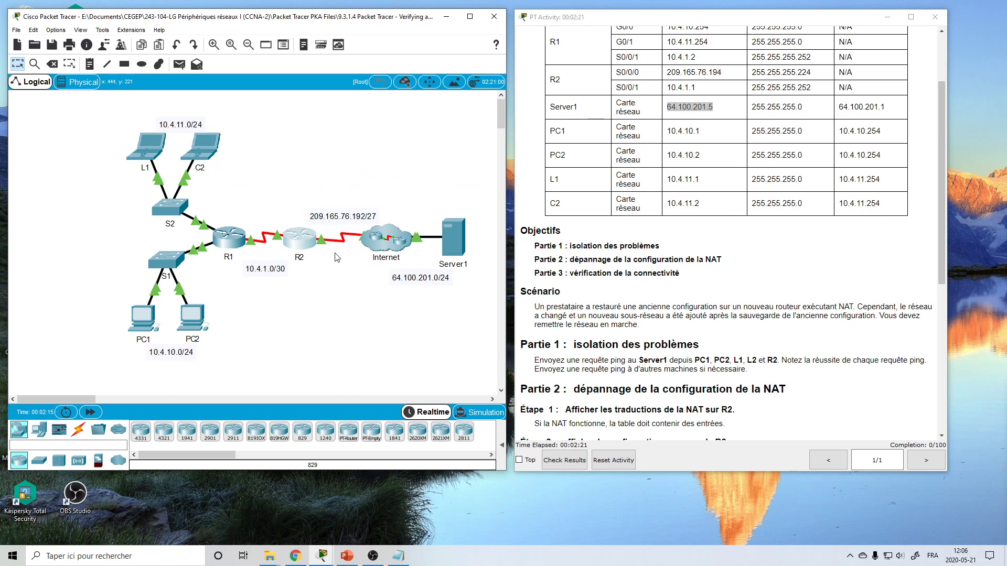
Recheck R2's ping output, R2's S0/0/0 address in the addressing table, and the Part 2 NAT troubleshooting instructions
left_click(307, 245)
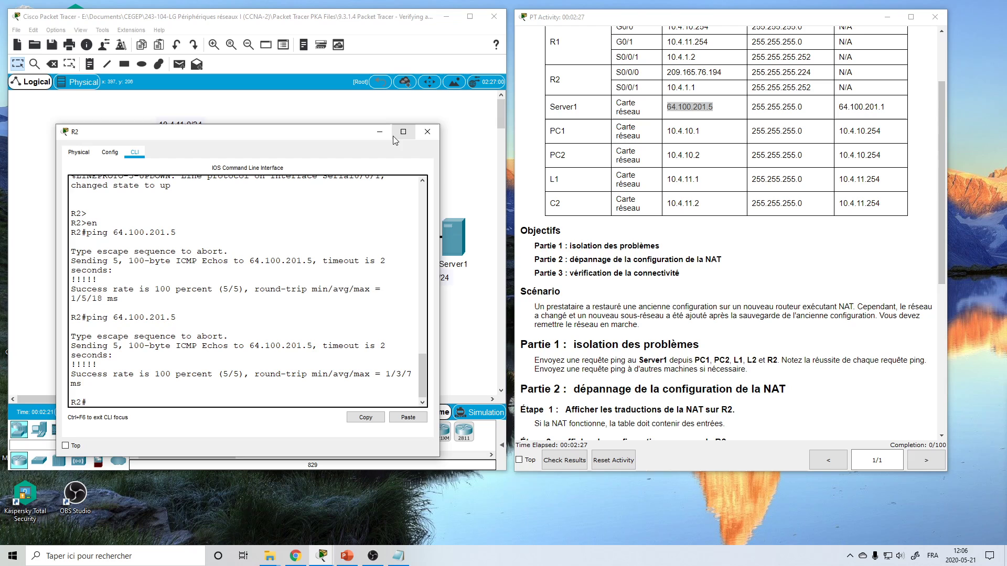
left_click(422, 132)
scroll(672, 115, "up", 1)
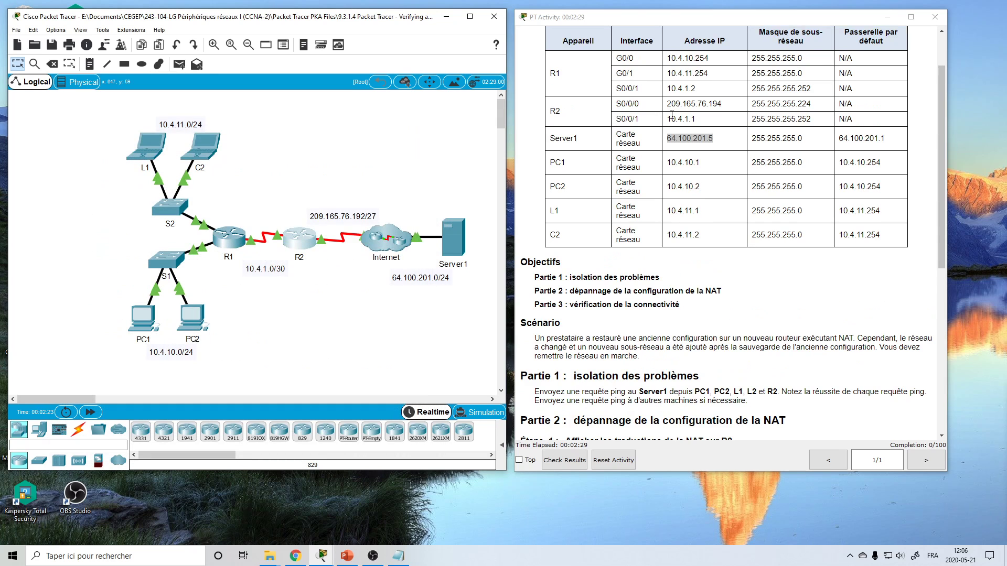
left_click_drag(668, 103, 719, 106)
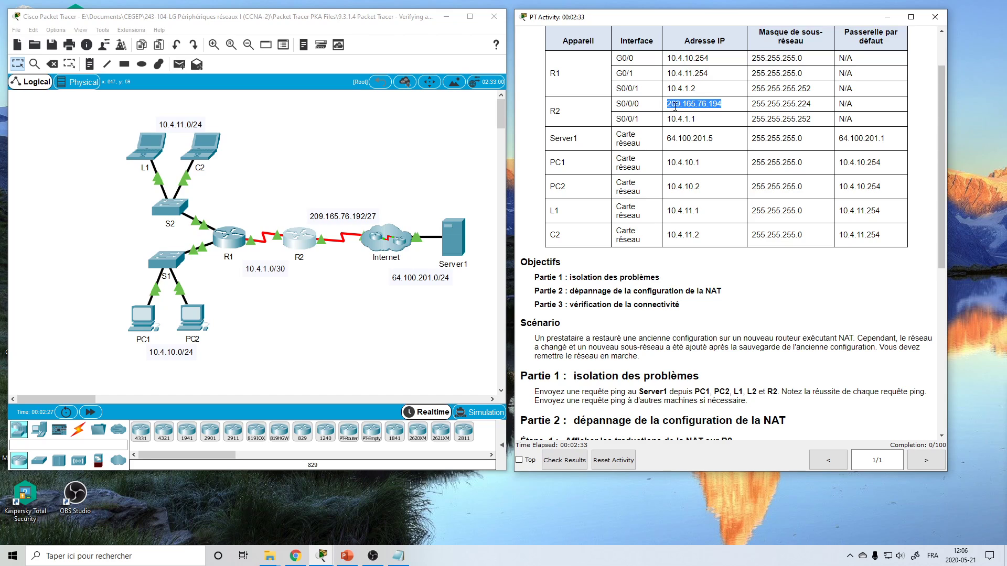
scroll(593, 212, "down", 1)
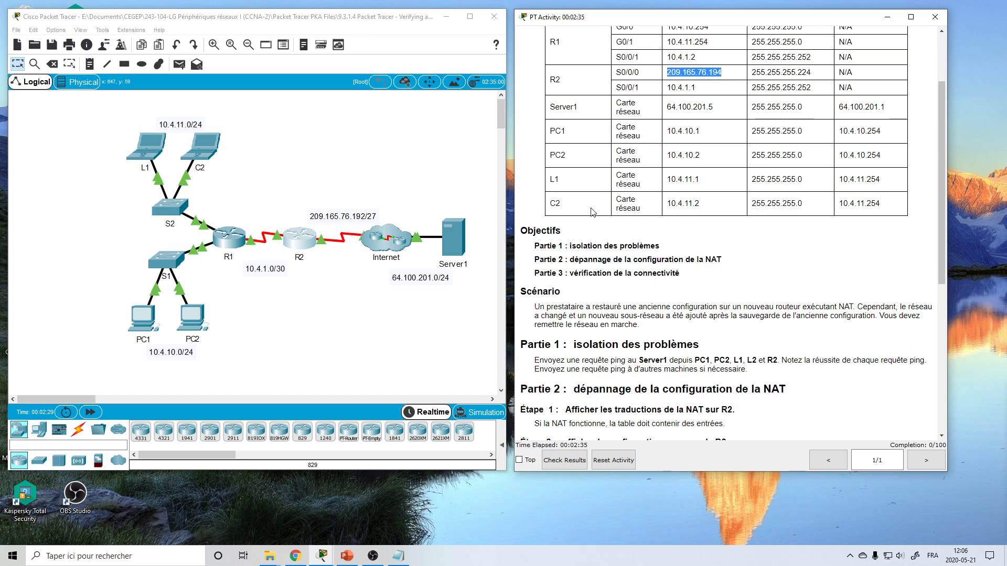
scroll(590, 207, "down", 4)
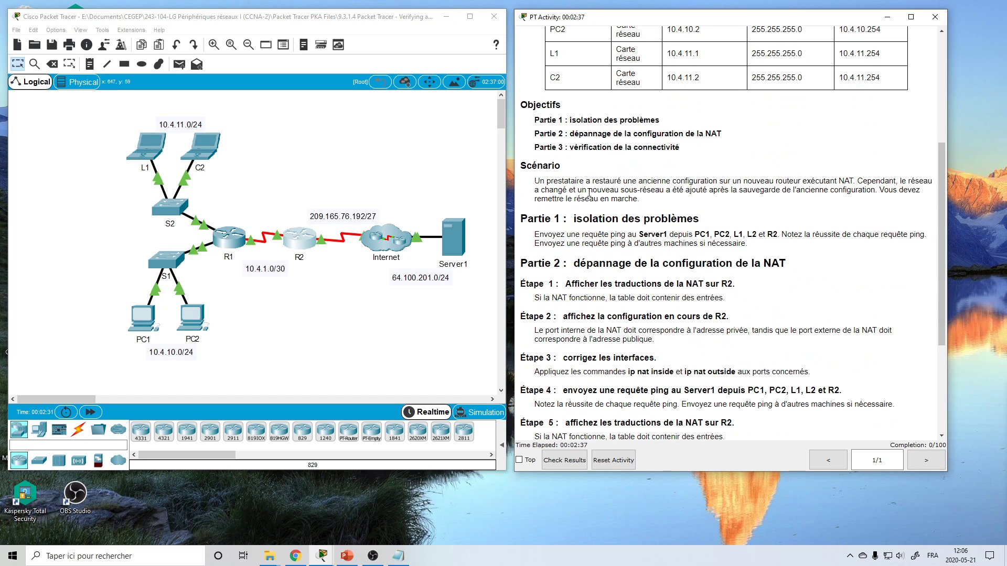
scroll(588, 193, "down", 1)
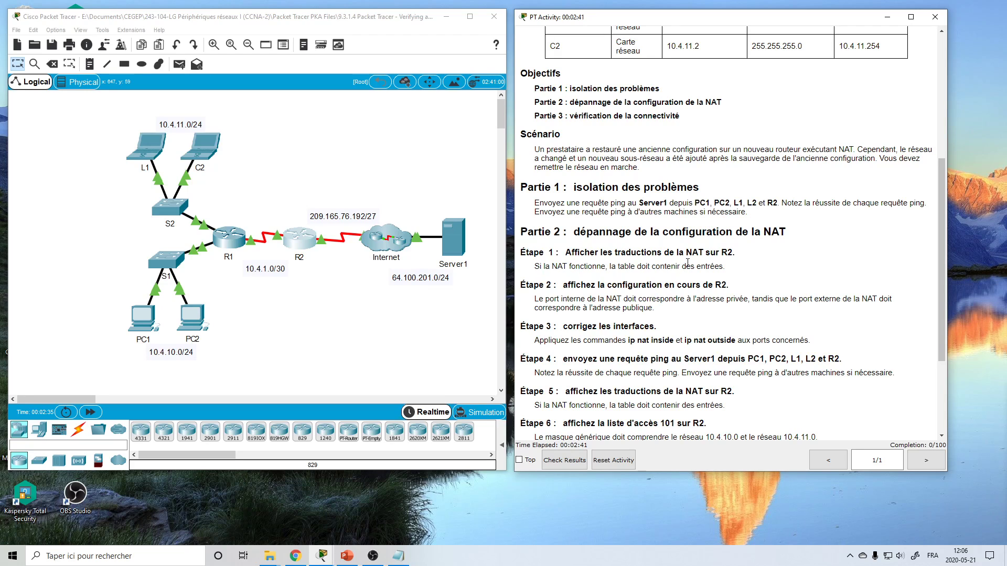
Reopen R2's command line in a larger window and try to list the options with ip nat ?
left_click(293, 245)
left_click_drag(394, 124, 91, 101)
left_click_drag(349, 393, 485, 441)
key("Return")
key("Return")
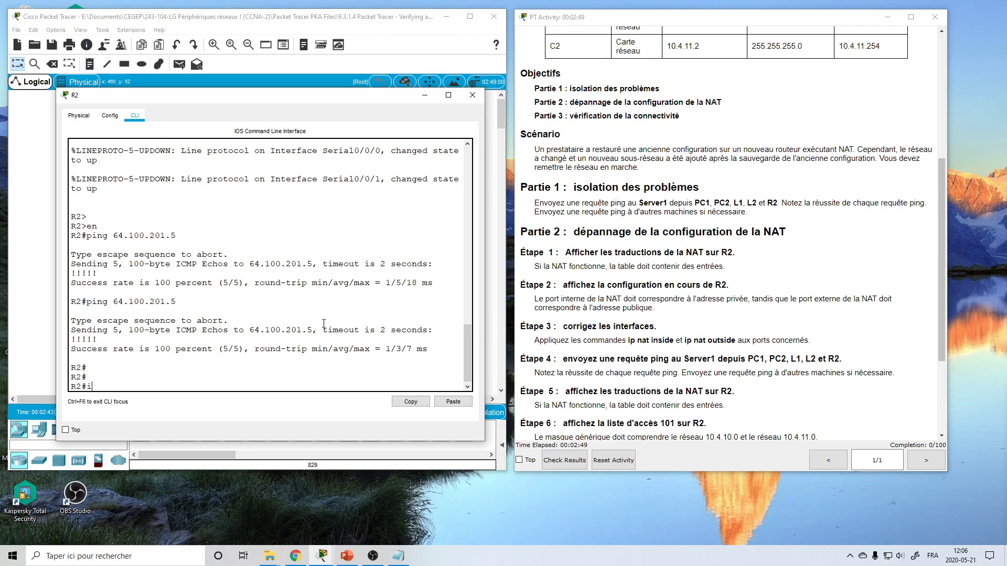
type("ip nat ?")
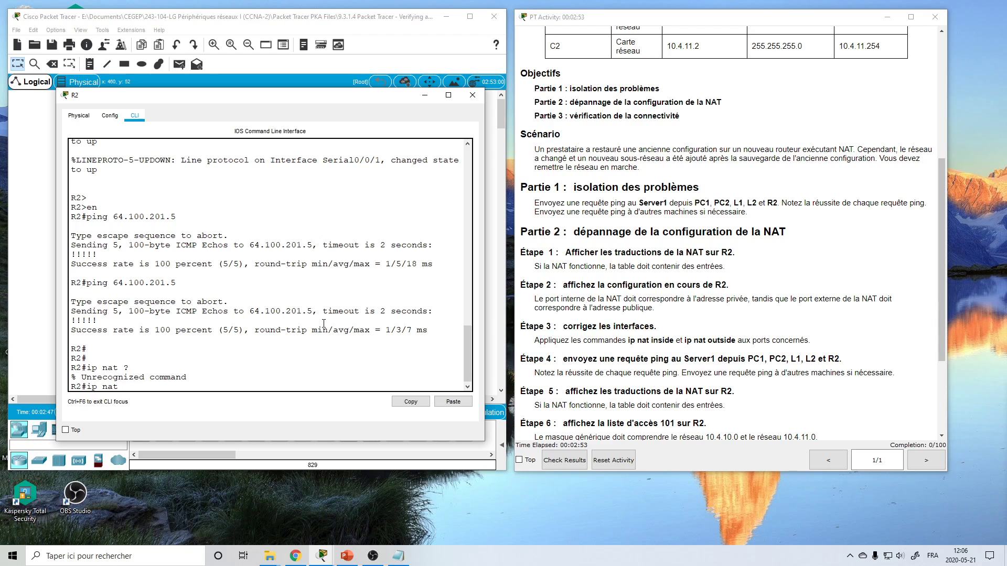
Display R2's NAT statistics with the show ip nat statistics command
key("BackSpace")
key("BackSpace")
key("BackSpace")
key("BackSpace")
key("BackSpace")
type("show ip nat s")
key("Tab")
key("Return")
key("Return")
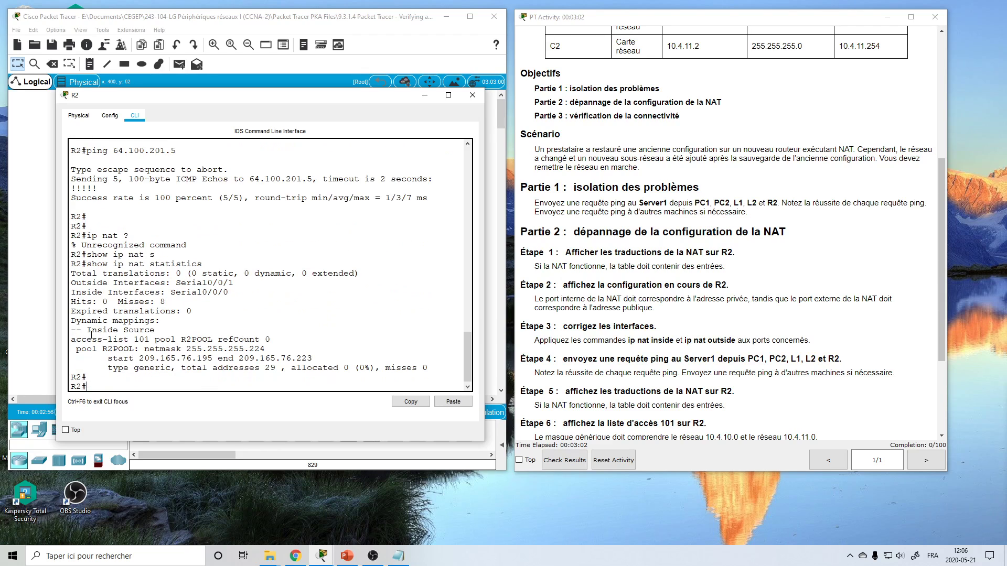
Display R2's NAT translations twice with show ip nat translations and put R2's window away
key("Up")
key("BackSpace")
key("BackSpace")
key("BackSpace")
key("BackSpace")
key("BackSpace")
key("BackSpace")
key("BackSpace")
key("BackSpace")
type("tr")
key("Tab")
key("Return")
key("Return")
key("Return")
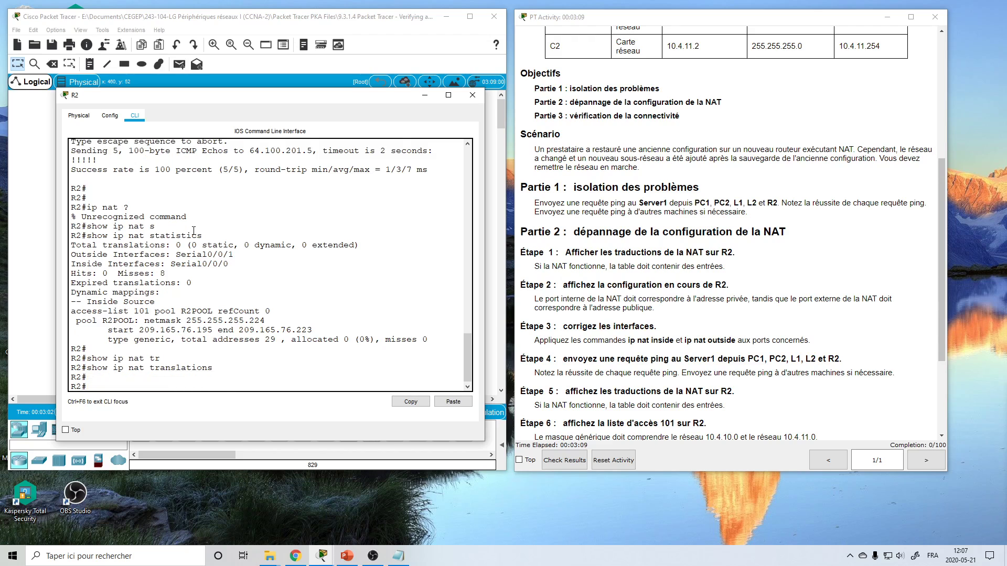
key("Up")
key("Return")
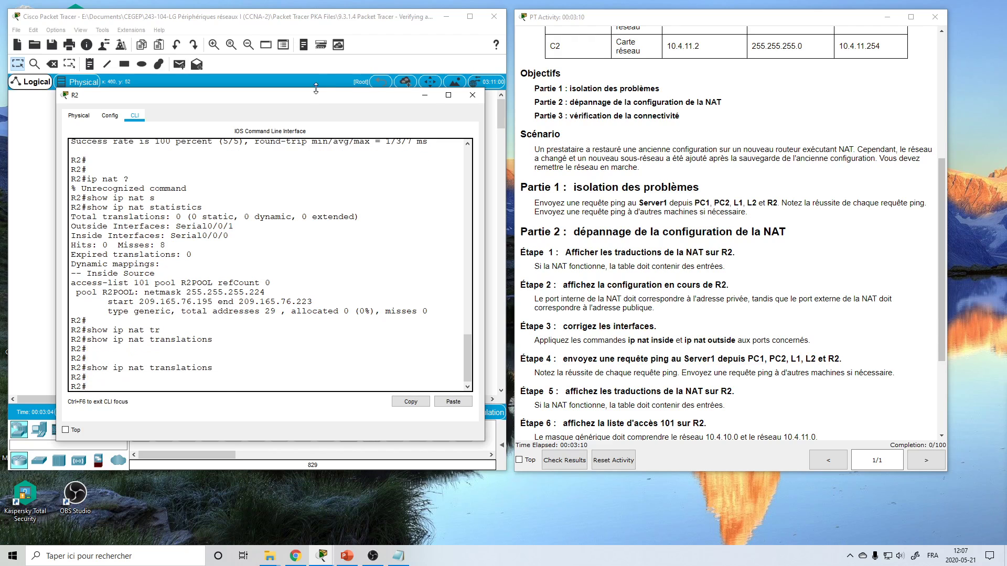
left_click(424, 95)
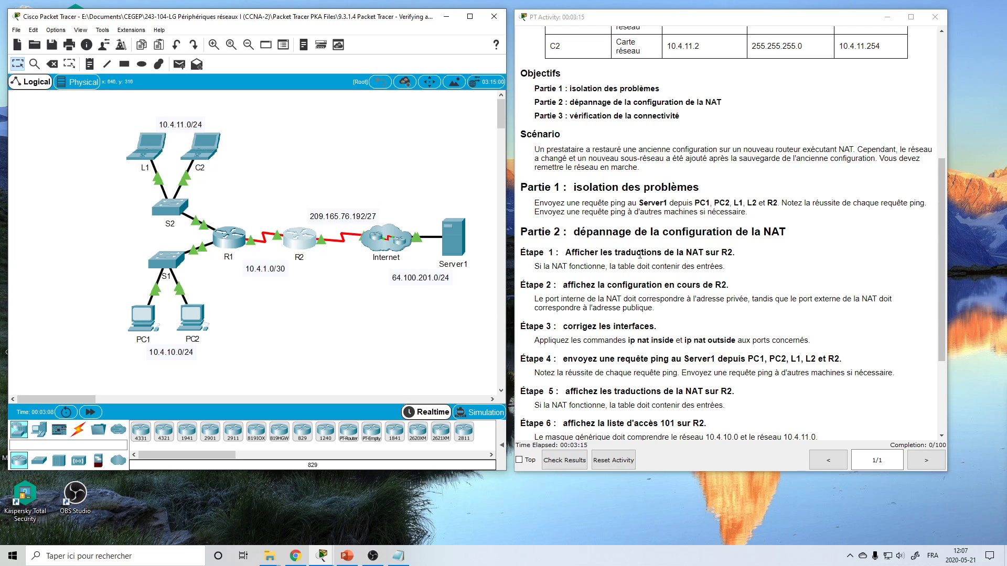
Add topology notes reading "out" above the R2–Internet link and "in" above the R1–R2 link
scroll(651, 263, "down", 5)
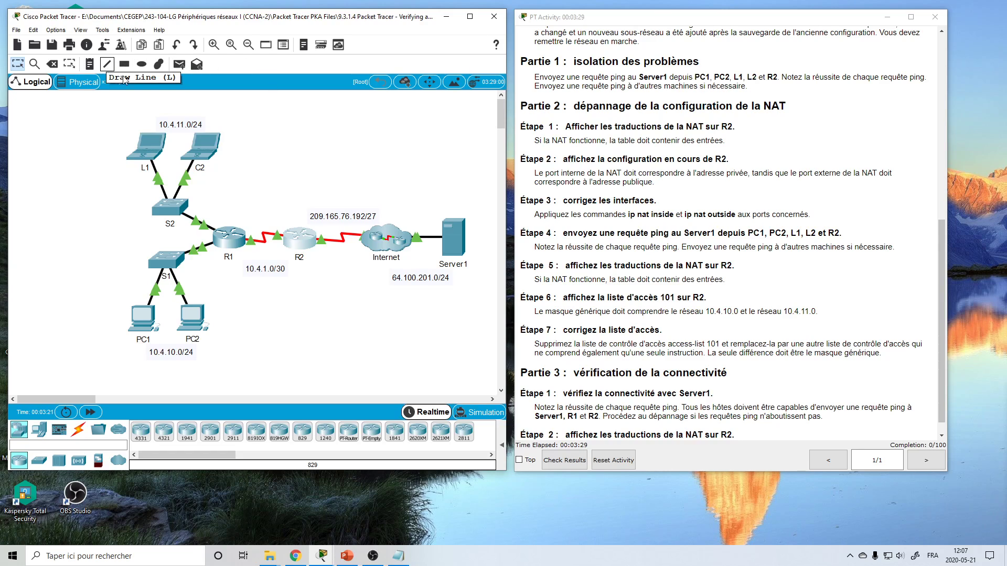
left_click(94, 66)
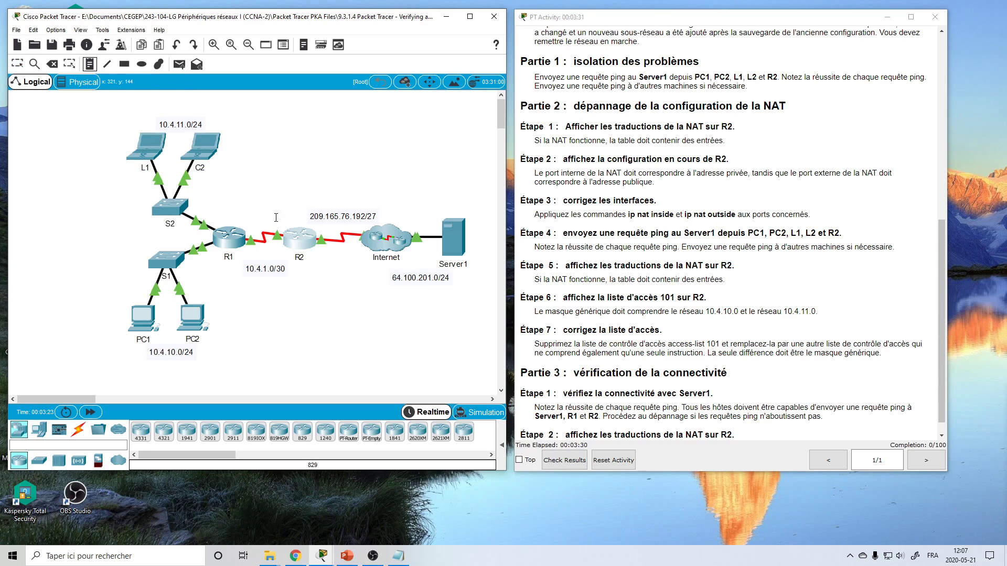
left_click(329, 197)
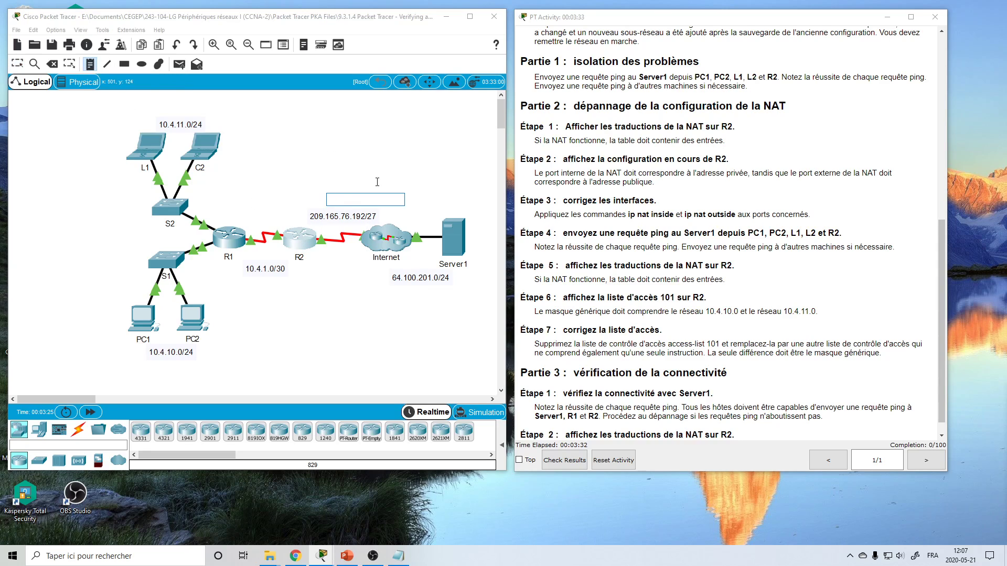
type("out")
left_click(259, 199)
type("in")
left_click(18, 64)
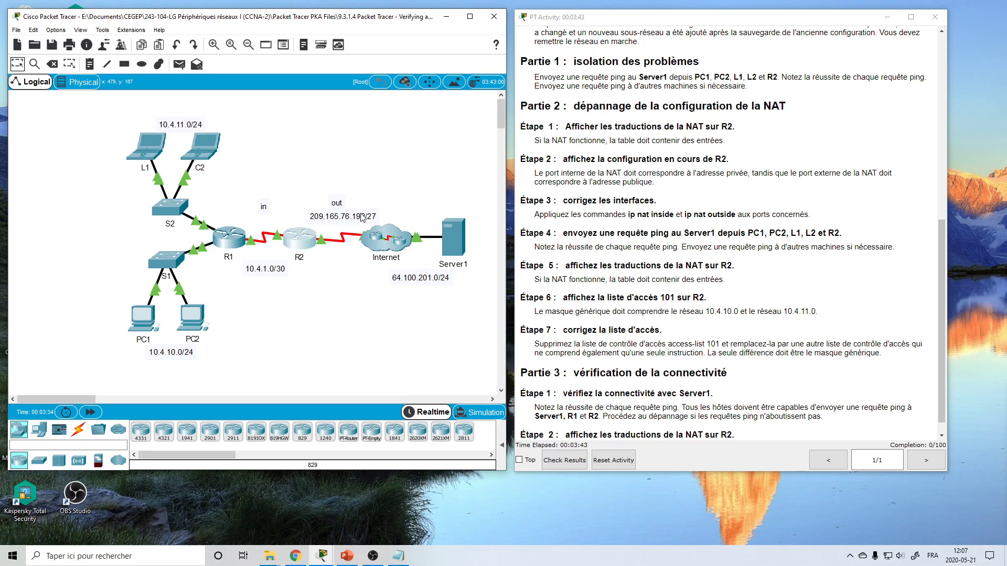
Check R2's S0/0/0 and S0/0/1 entries in the activity's addressing table
scroll(524, 215, "up", 10)
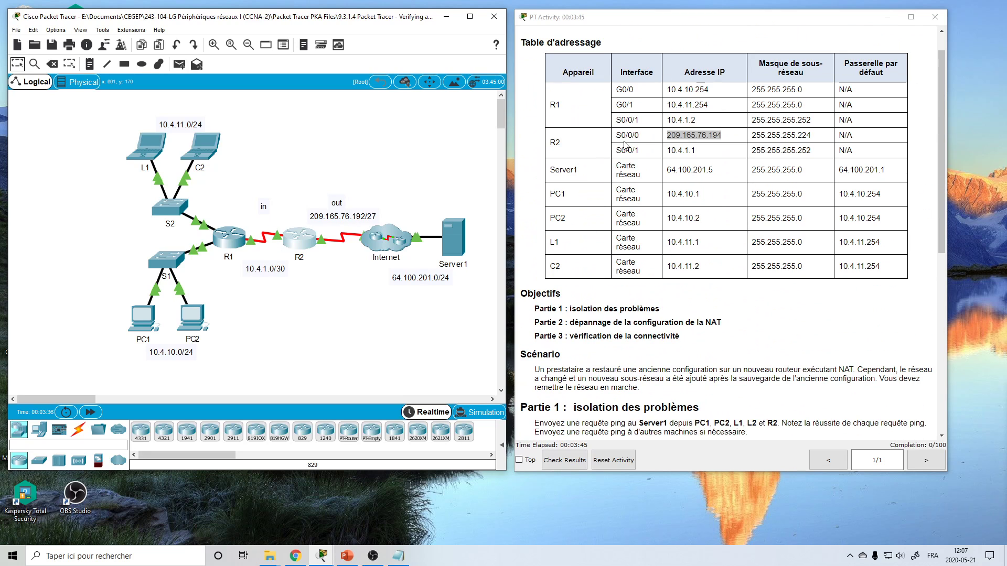
left_click(526, 159)
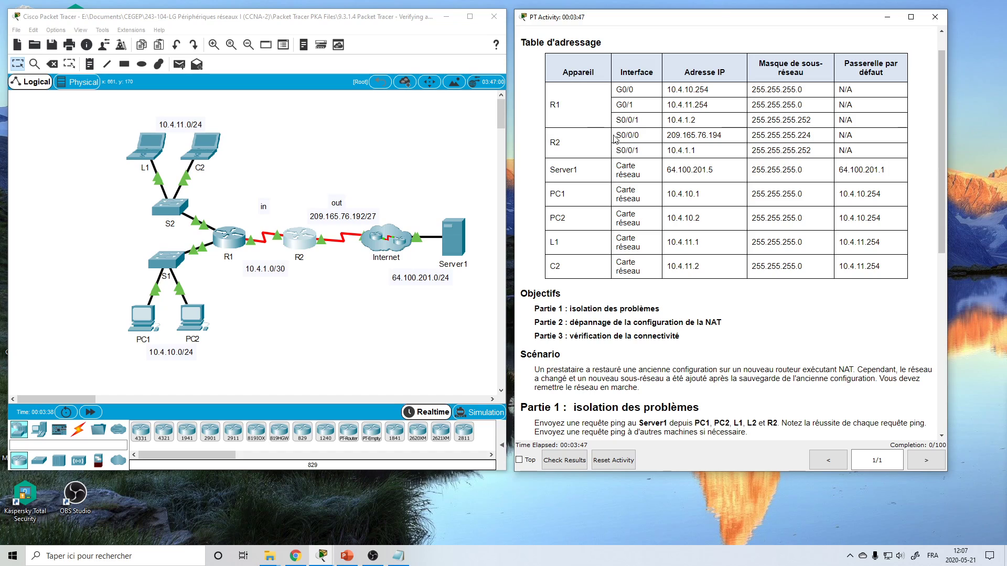
left_click_drag(616, 136, 640, 152)
Reopen R2's command line and display its running configuration with show run to review the serial interfaces' NAT settings
left_click(302, 240)
key("Return")
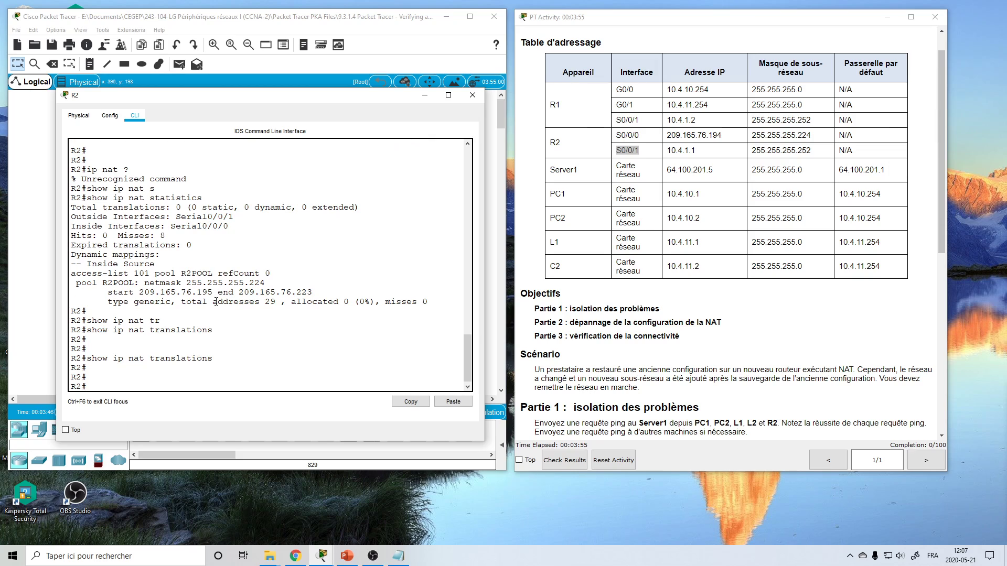
type("show run")
key("Return")
key("space")
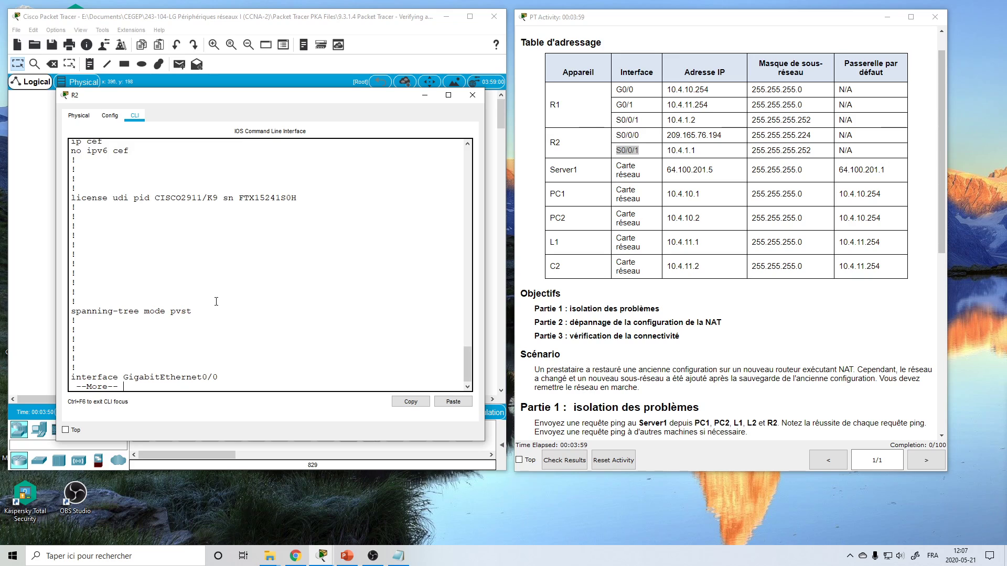
key("space")
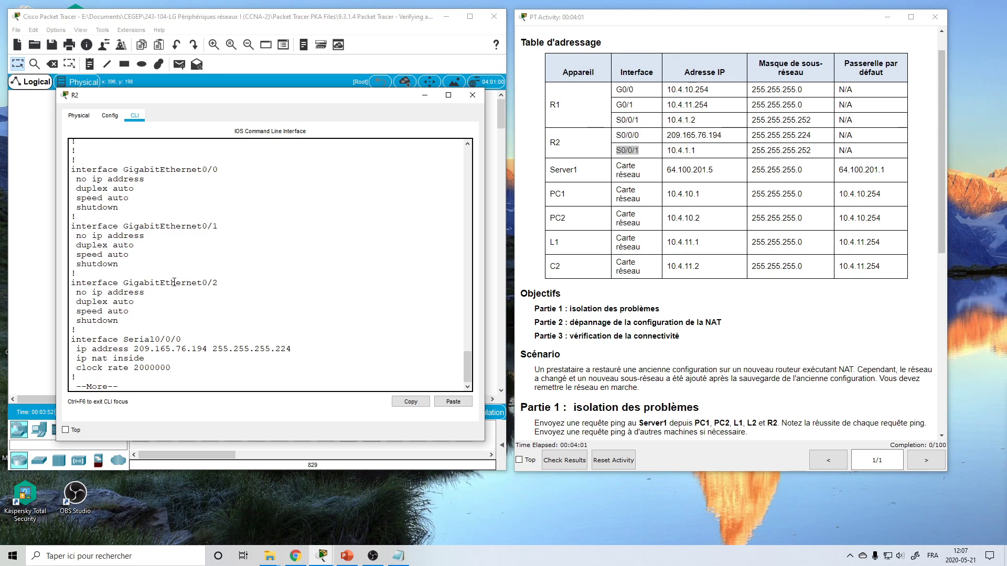
key("space")
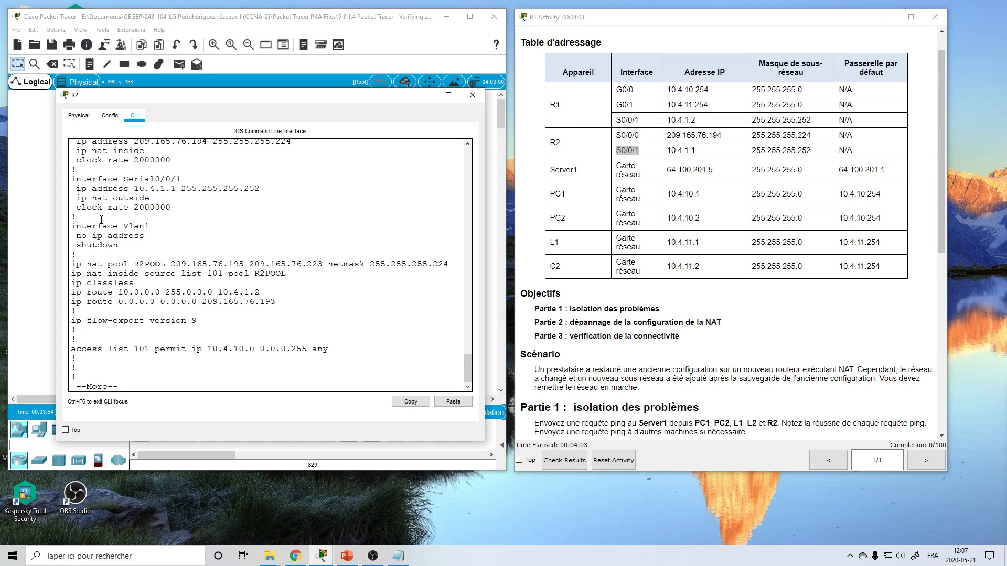
scroll(161, 198, "up", 3)
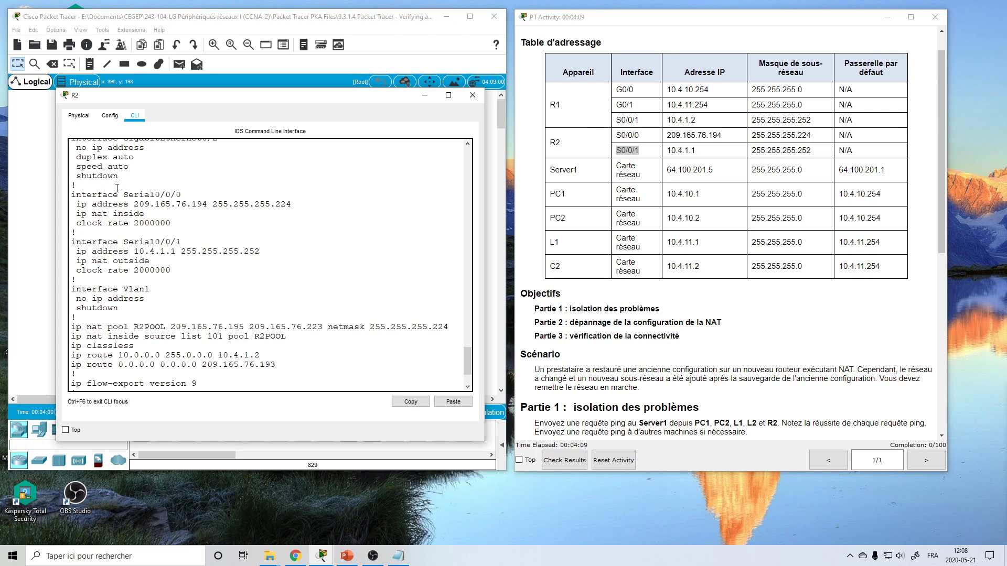
scroll(117, 187, "down", 3)
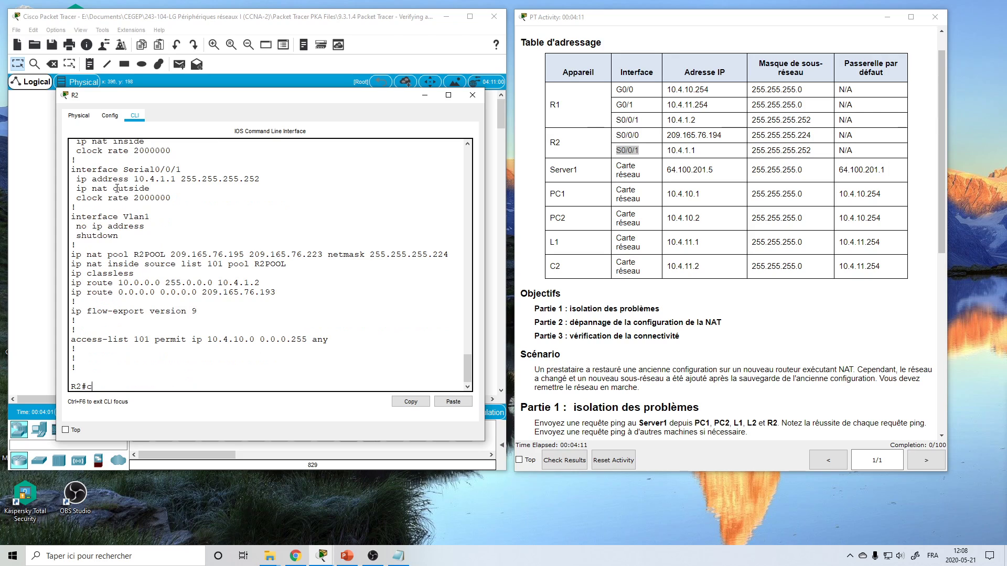
Enter global configuration mode on R2 with configure terminal
type("conf")
key("Tab")
type("t")
key("Tab")
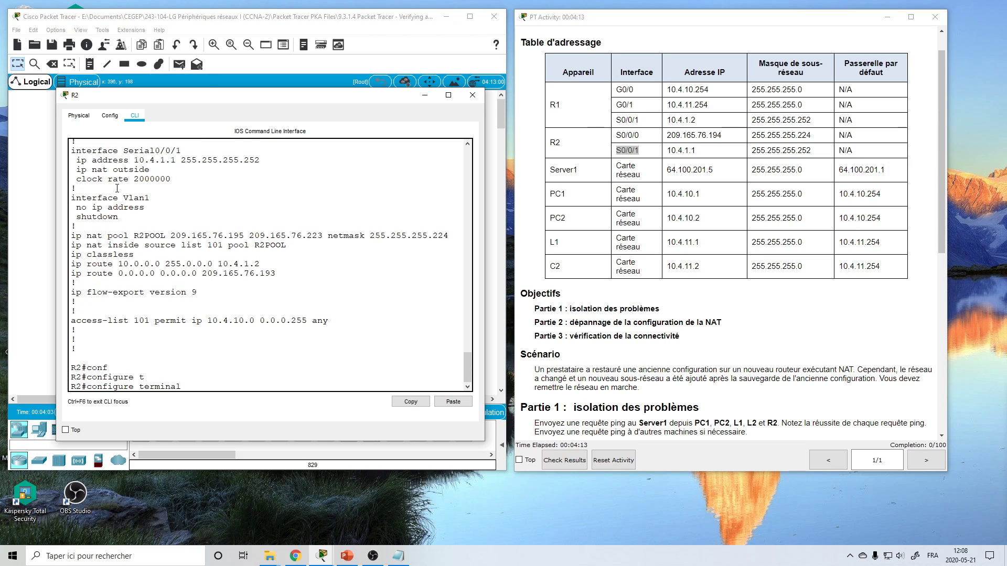
key("Return")
key("Return")
Set R2's interface s0/0/0 as the NAT outside port with ip nat outside
type("io")
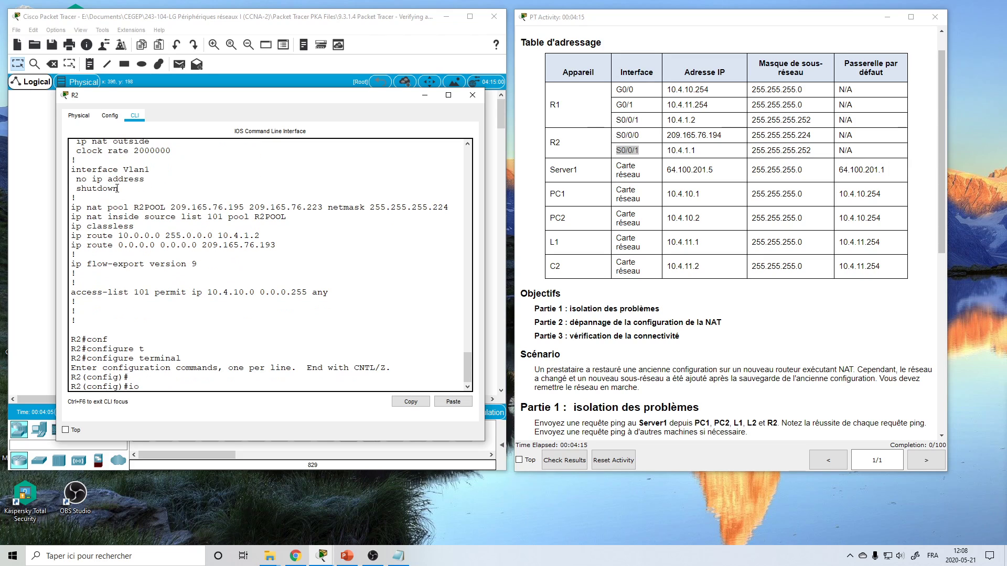
key("BackSpace")
type("n")
key("Tab")
type("s0/0/0")
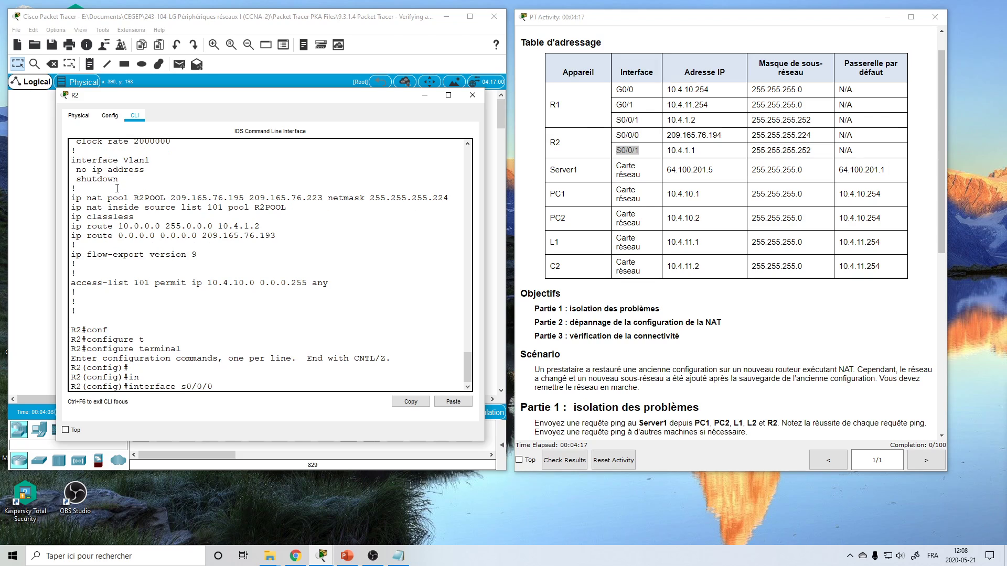
key("Return")
type("ip nat")
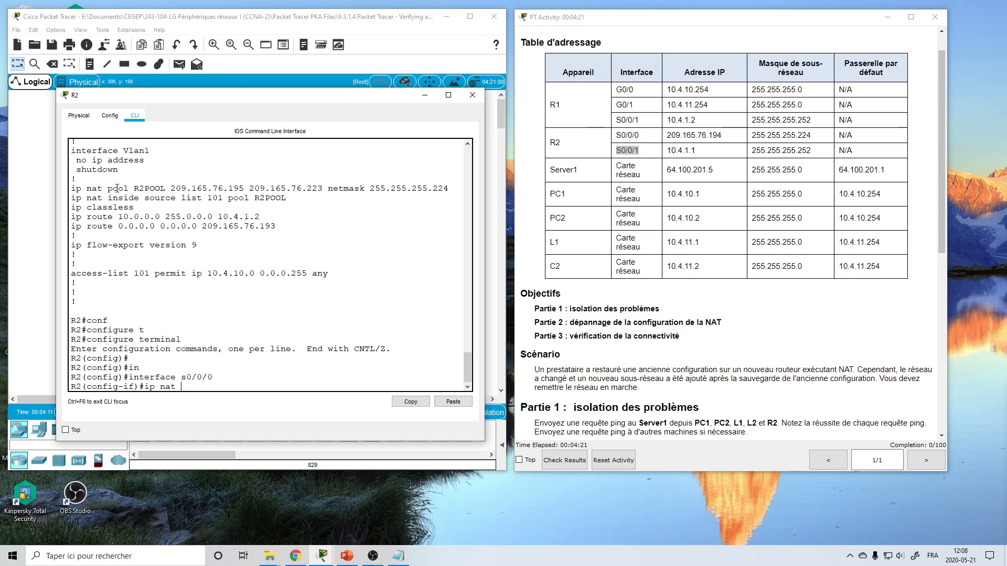
left_click_drag(614, 135, 644, 138)
left_click(171, 303)
type("ou")
key("Tab")
key("Return")
Set R2's interface s0/0/1 as the NAT inside port with ip nat inside and leave configuration mode
key("Up")
key("Up")
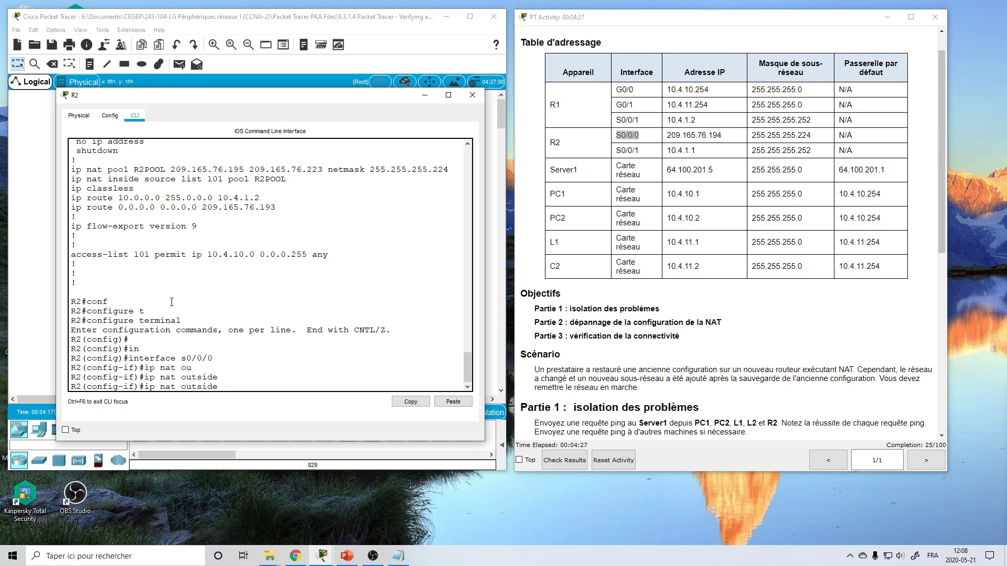
key("BackSpace")
type("1")
key("Return")
key("Up")
key("Up")
key("Up")
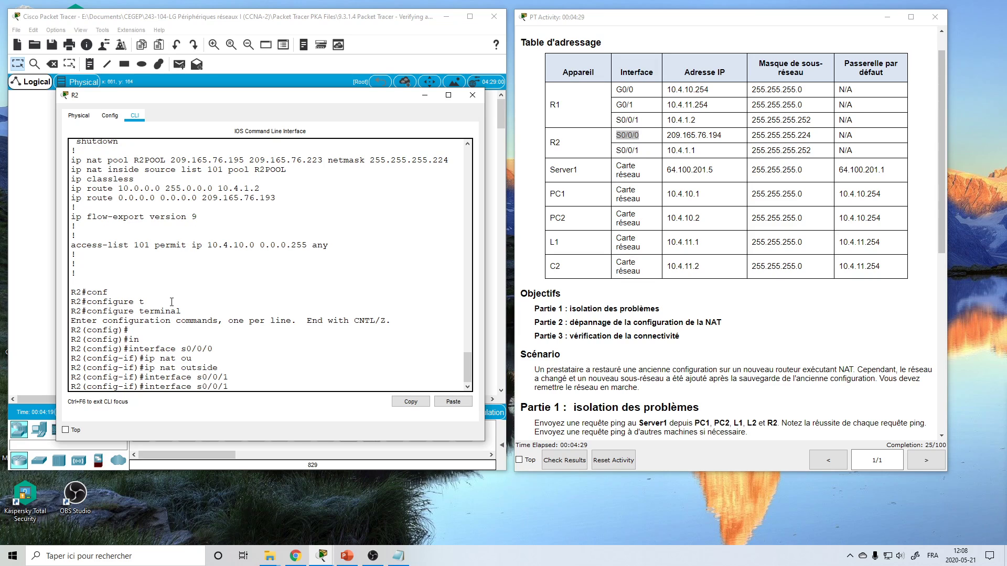
key("BackSpace")
key("BackSpace")
key("BackSpace")
key("BackSpace")
key("BackSpace")
key("BackSpace")
key("BackSpace")
key("BackSpace")
type("insi")
key("Tab")
key("Return")
key("Return")
key("Return")
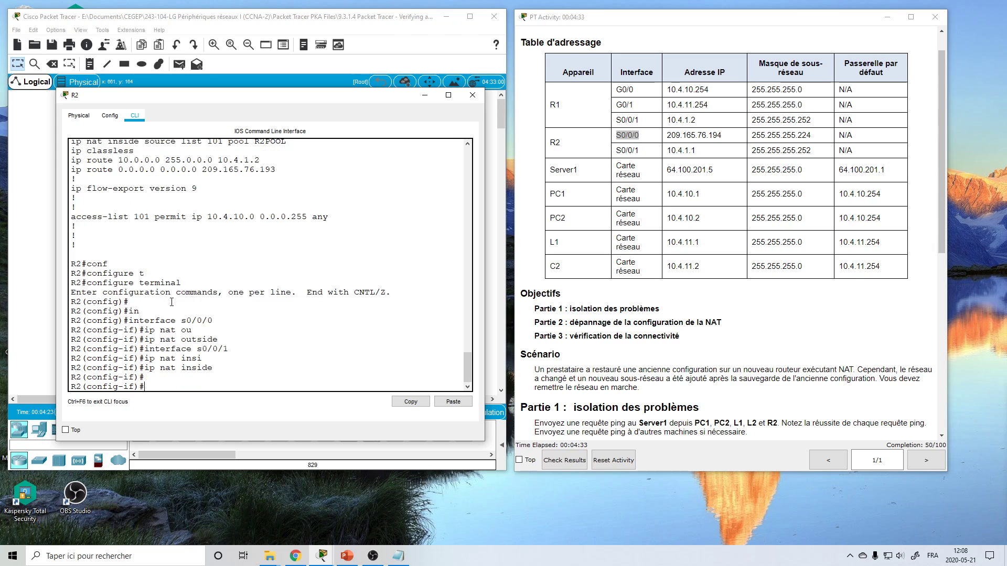
type("end")
key("Return")
key("Return")
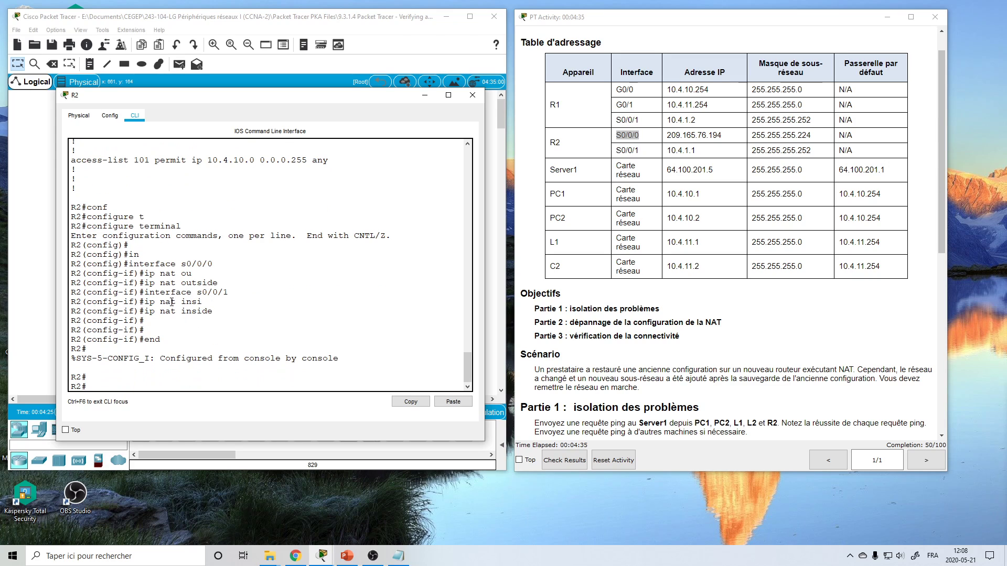
Display R2's running configuration again and review the NAT roles of Serial0/0/0 and Serial0/0/1
key("Up")
key("Up")
key("Up")
key("Up")
key("Return")
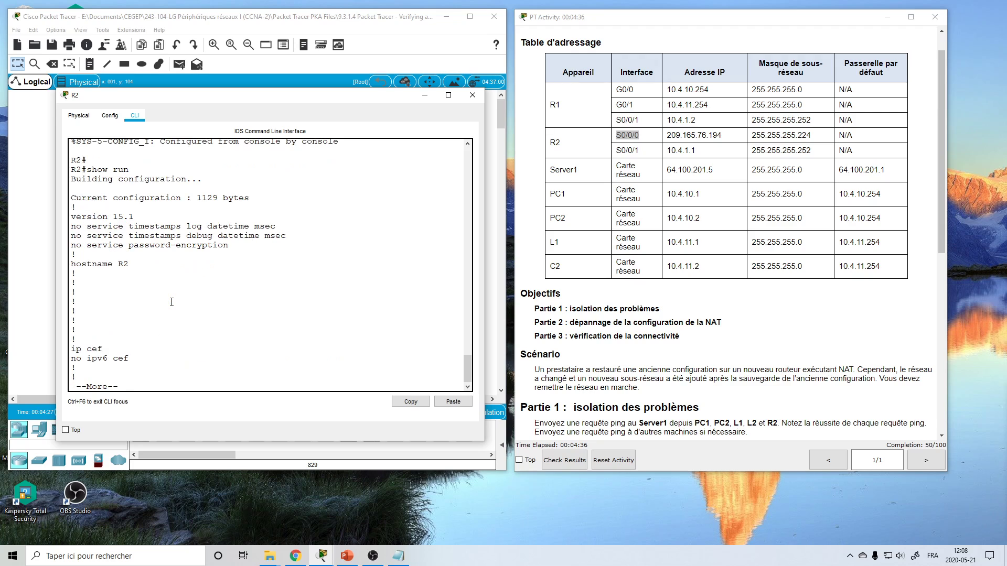
key("space")
key("space")
key("space")
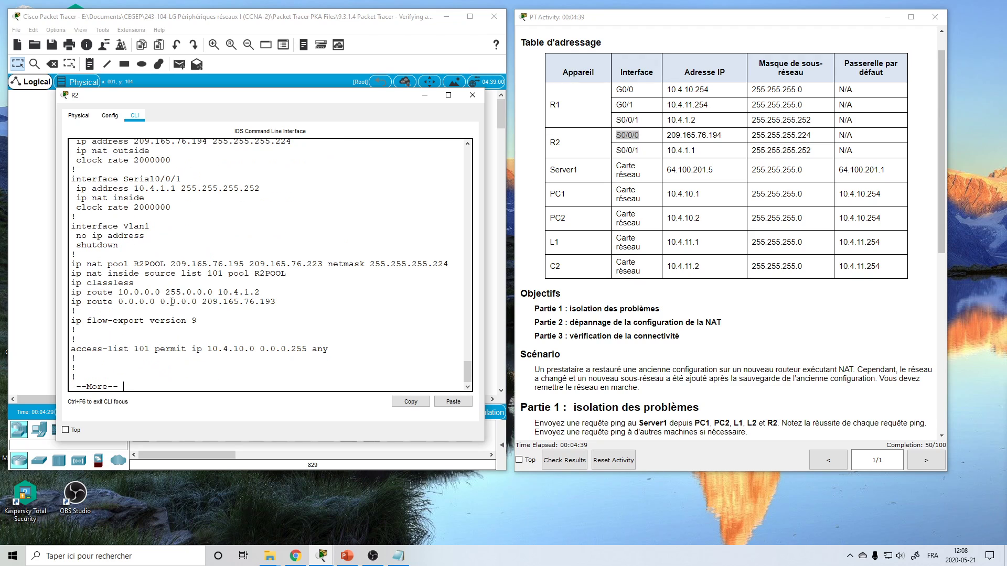
scroll(171, 303, "up", 1)
scroll(172, 303, "up", 1)
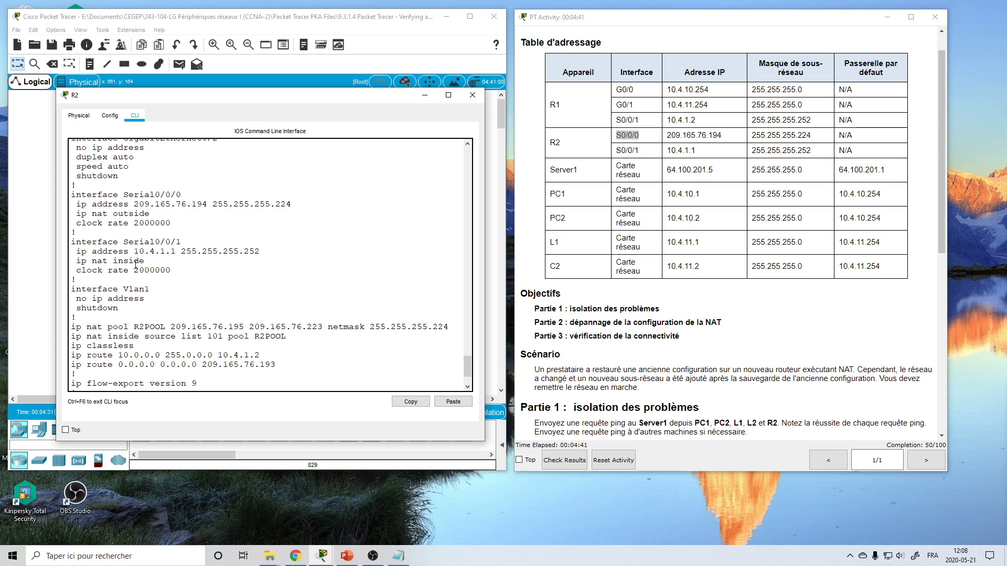
Put R2's window away and read the remaining Part 2 and Part 3 instructions in the activity
left_click(425, 95)
scroll(795, 270, "down", 1)
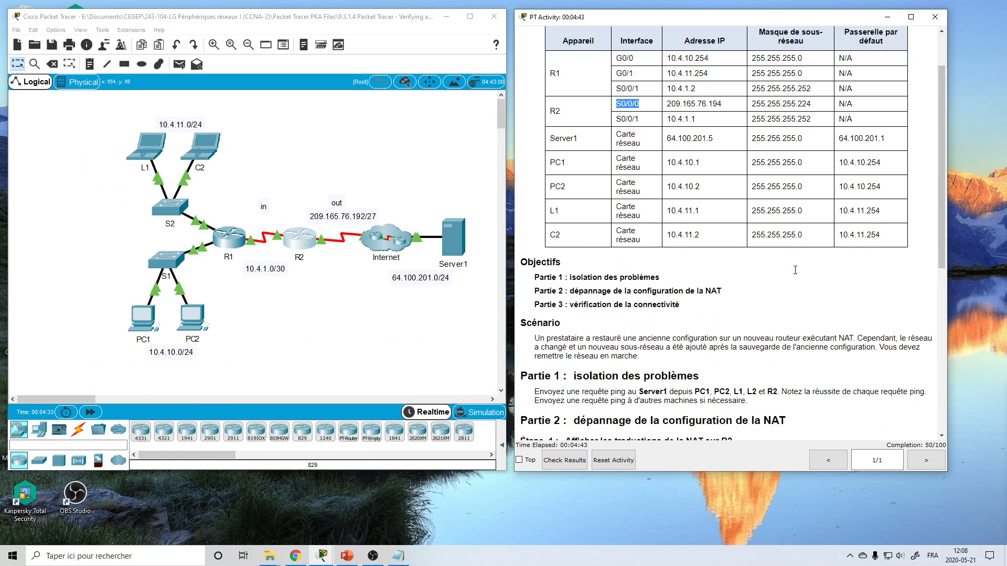
scroll(795, 270, "down", 3)
scroll(795, 270, "down", 3)
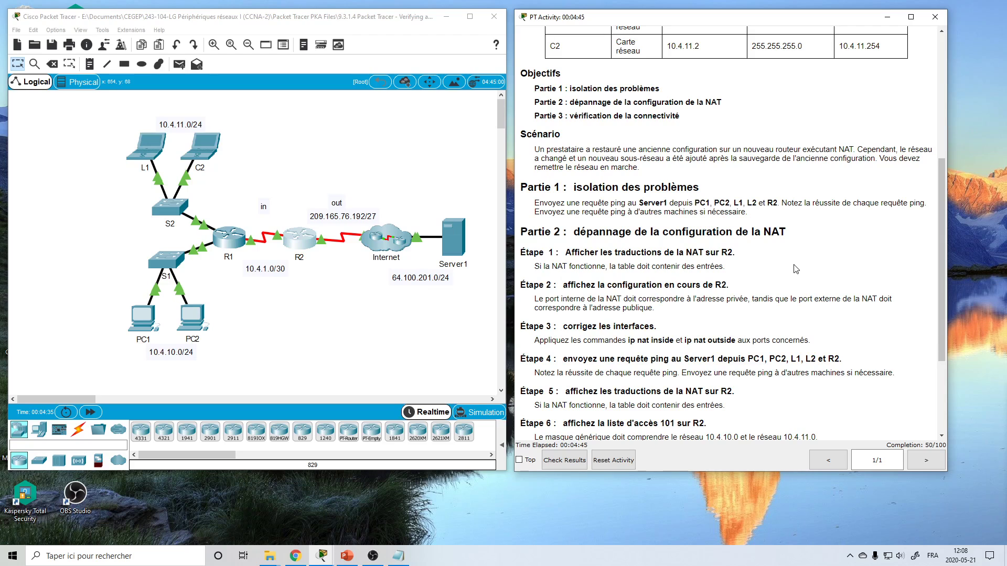
scroll(787, 261, "down", 1)
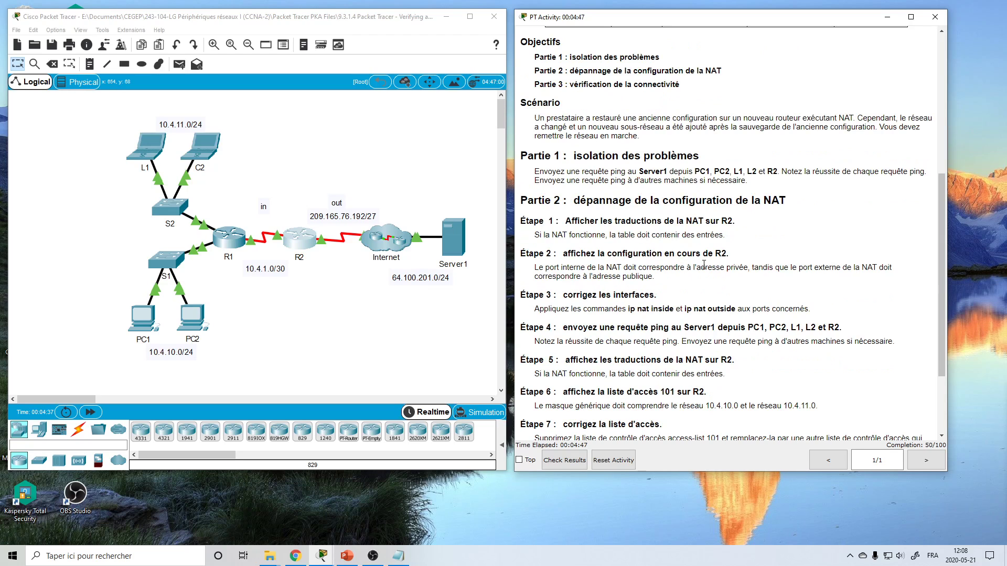
scroll(736, 280, "down", 1)
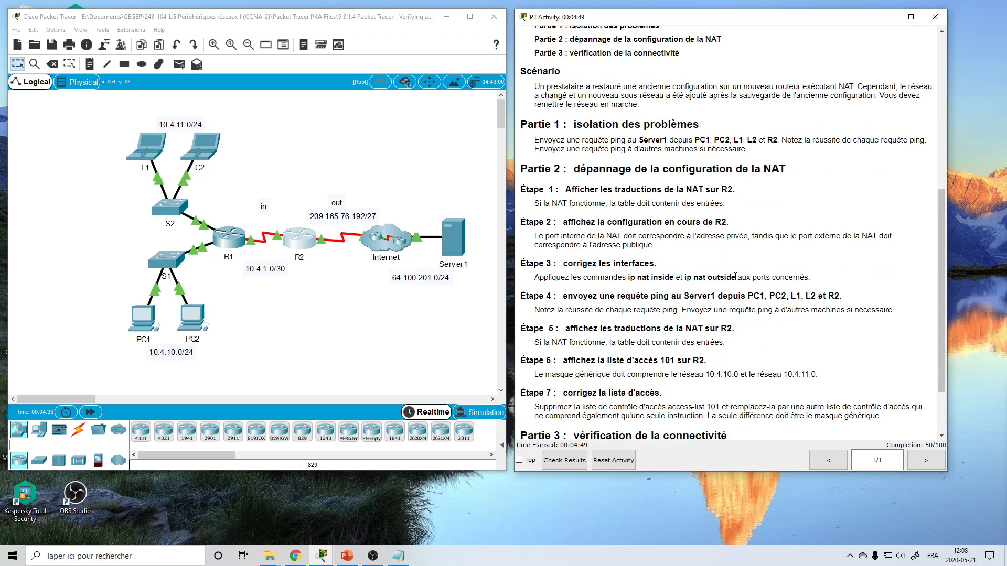
scroll(735, 276, "down", 1)
scroll(735, 277, "down", 1)
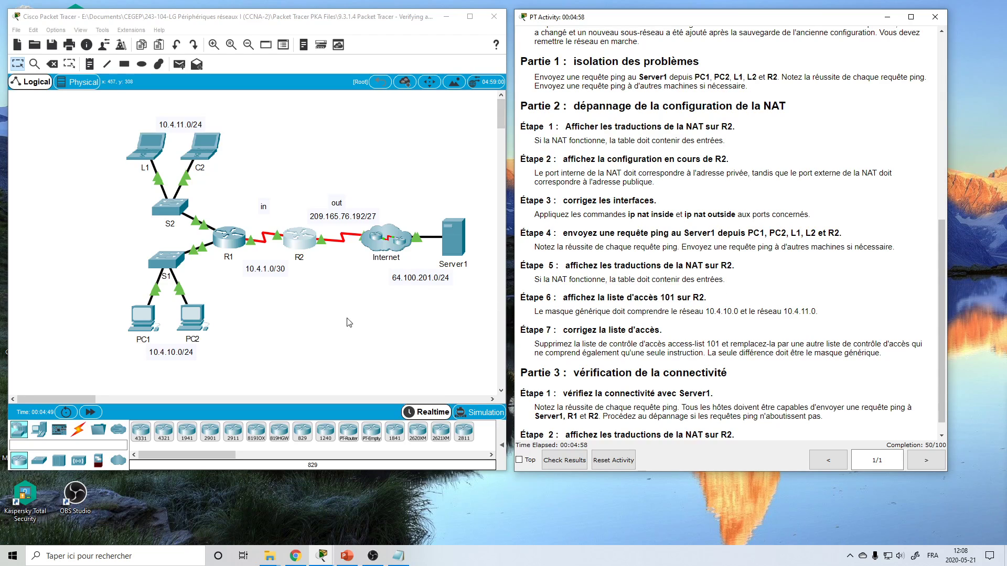
scroll(487, 304, "down", 1)
scroll(487, 304, "up", 1)
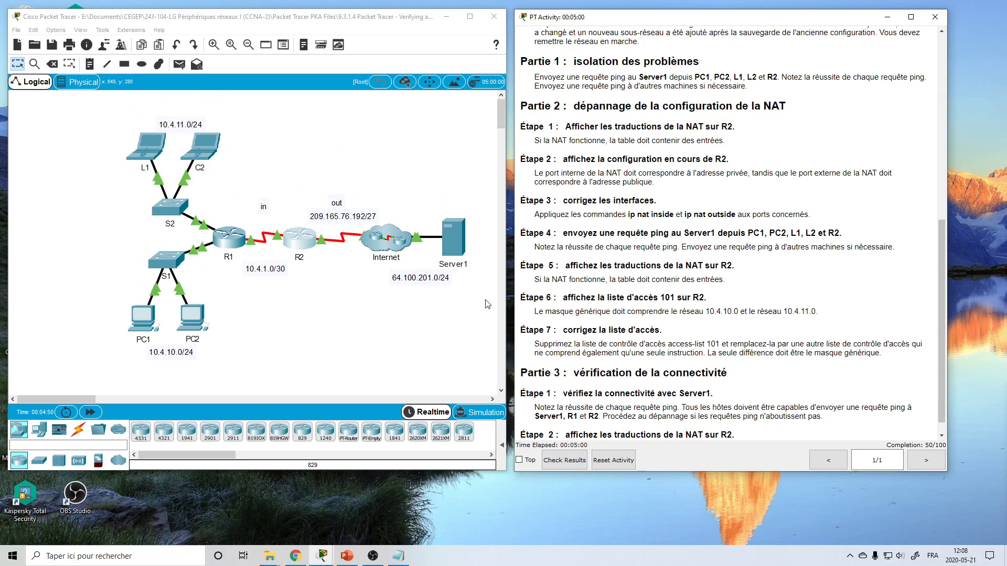
Reopen R2's command line and look through the running configuration output, including access-list 101 and the interfaces
left_click(306, 243)
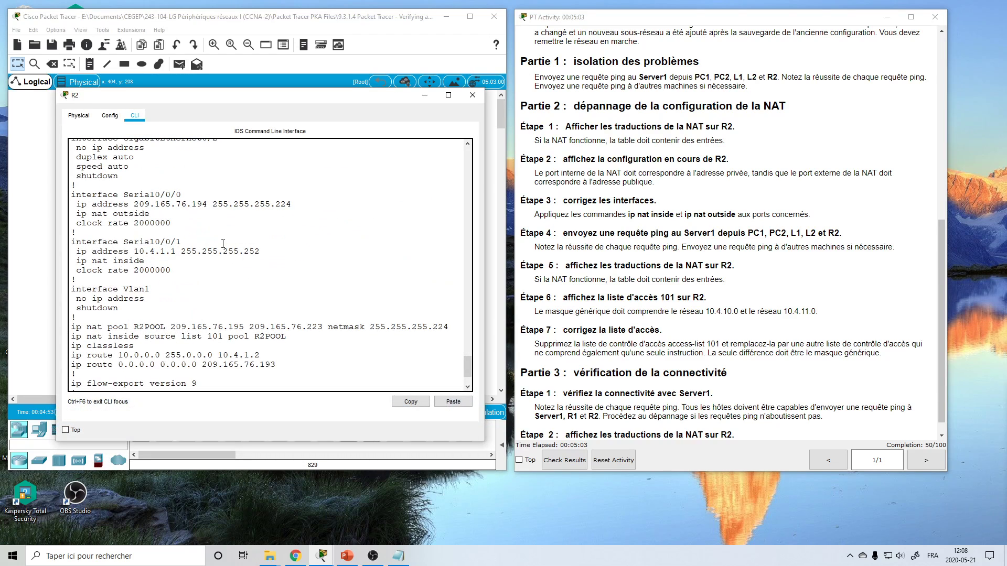
scroll(223, 243, "down", 8)
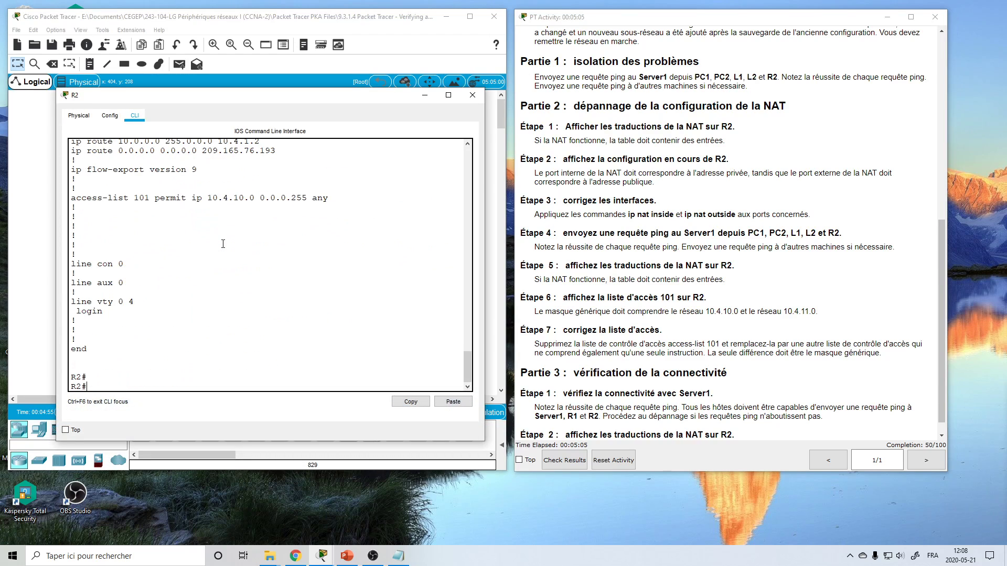
scroll(222, 244, "up", 12)
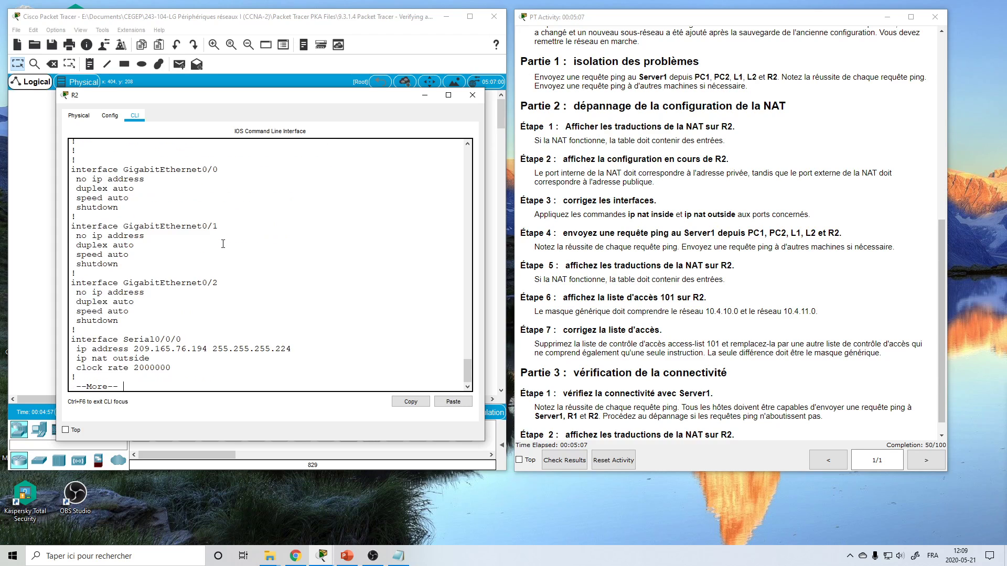
Review the rest of R2's running configuration, checking Serial0/0/0, Serial0/0/1 and the address range of NAT pool R2POOL
key("space")
scroll(242, 257, "up", 8)
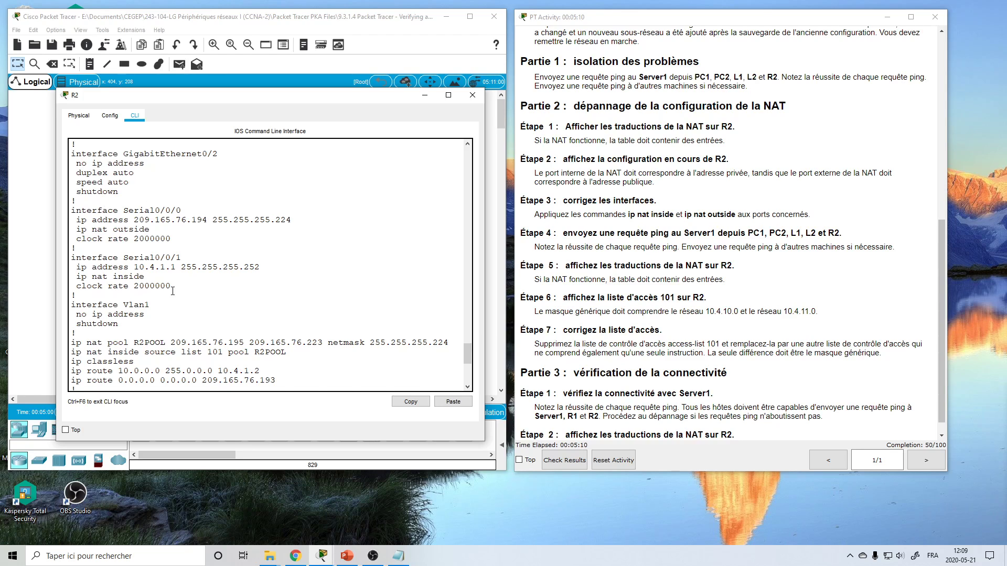
scroll(173, 274, "down", 3)
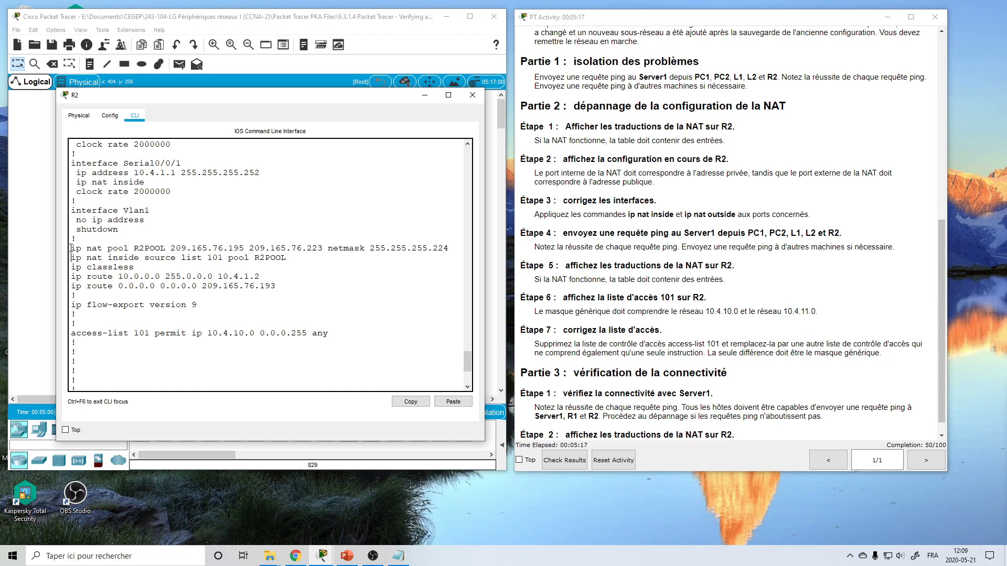
left_click_drag(171, 247, 244, 246)
left_click(308, 249)
left_click_drag(433, 250, 452, 249)
Place R2's window beside the topology and compare the NAT pool and source list 101 with the drawn networks
left_click_drag(317, 108, 799, 123)
left_click(936, 280)
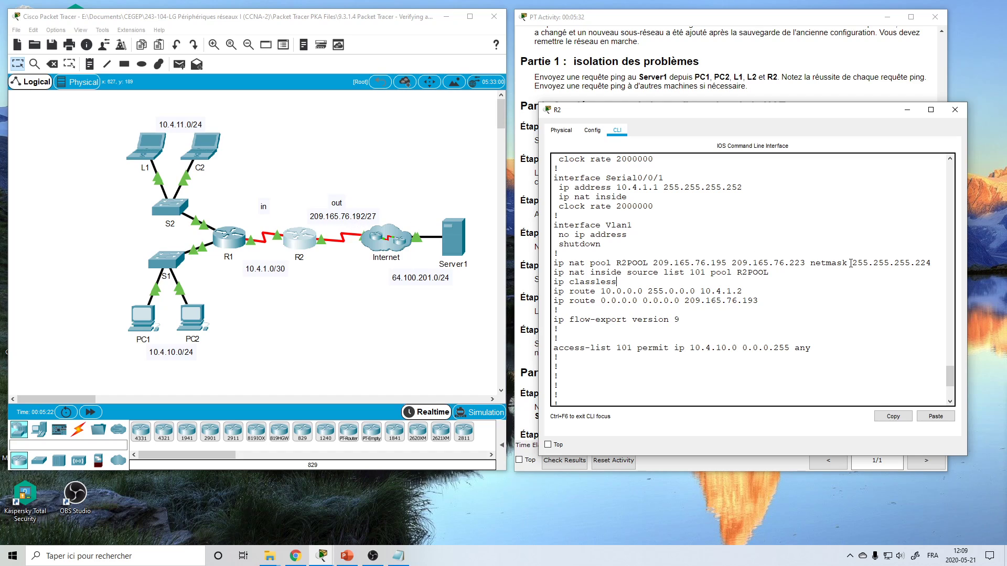
left_click_drag(757, 120, 643, 114)
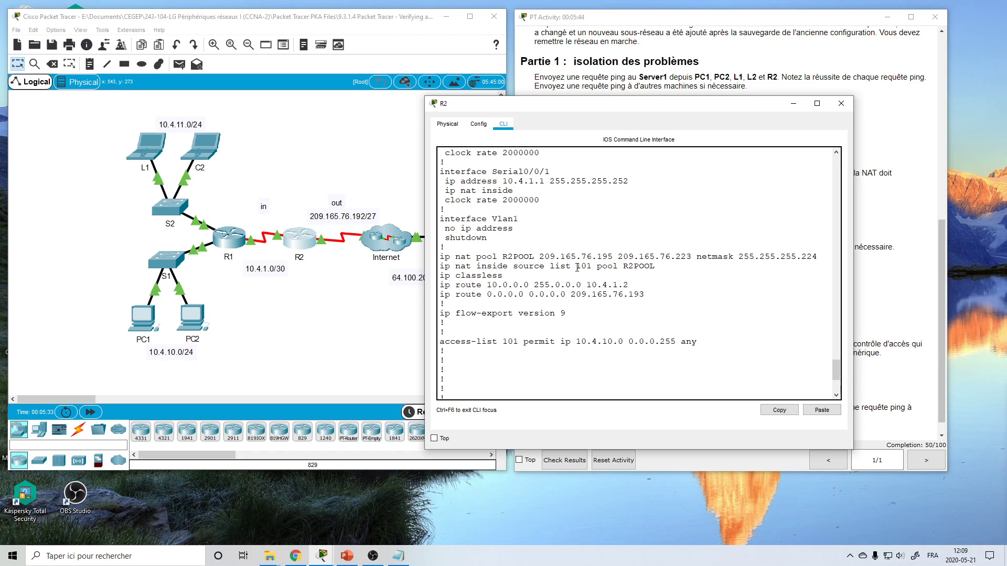
left_click_drag(575, 266, 592, 268)
left_click(593, 281)
Uncover the activity instructions and read Part 2 steps 6 and 7 about access list 101
left_click_drag(479, 110, 113, 186)
left_click(616, 264)
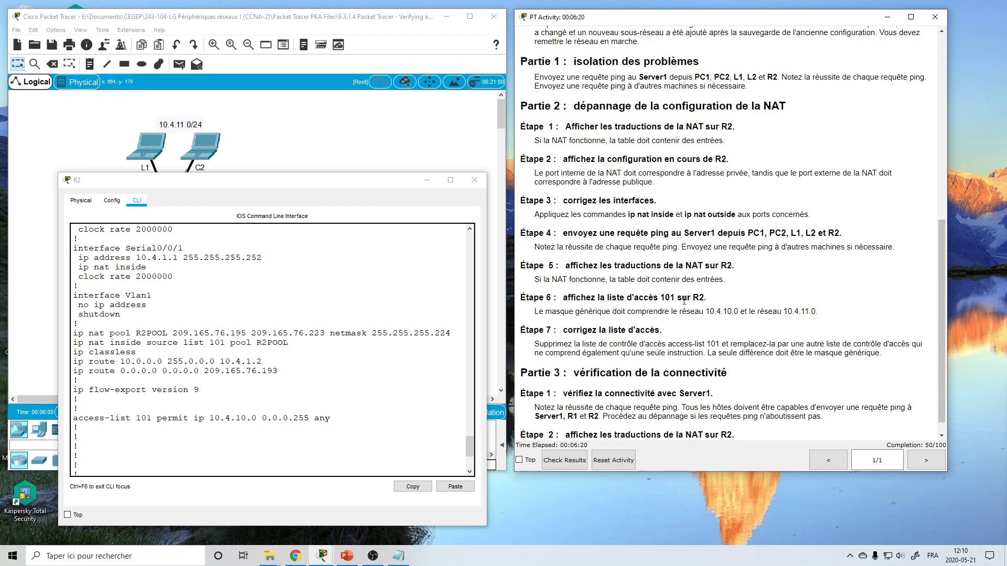
scroll(684, 300, "down", 1)
Page to the end of R2's configuration output and enter global configuration mode with configure terminal
left_click(330, 440)
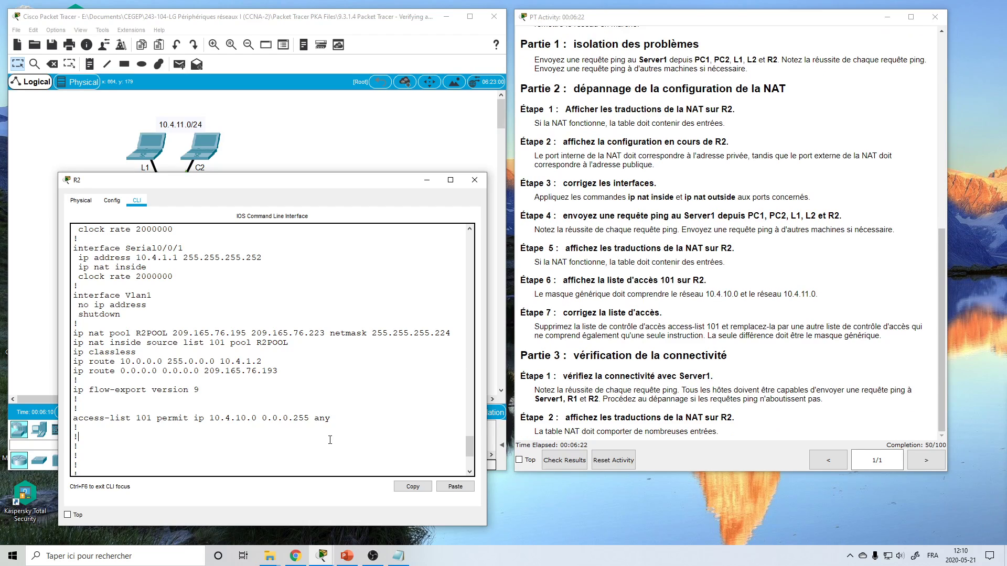
key("space")
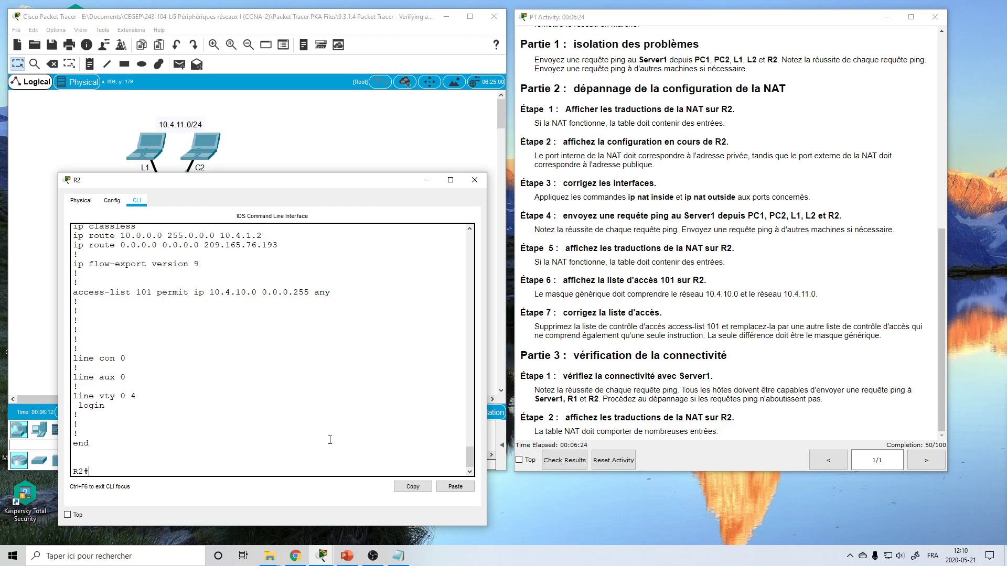
type("conf")
key("Tab")
type("t")
key("Tab")
key("Return")
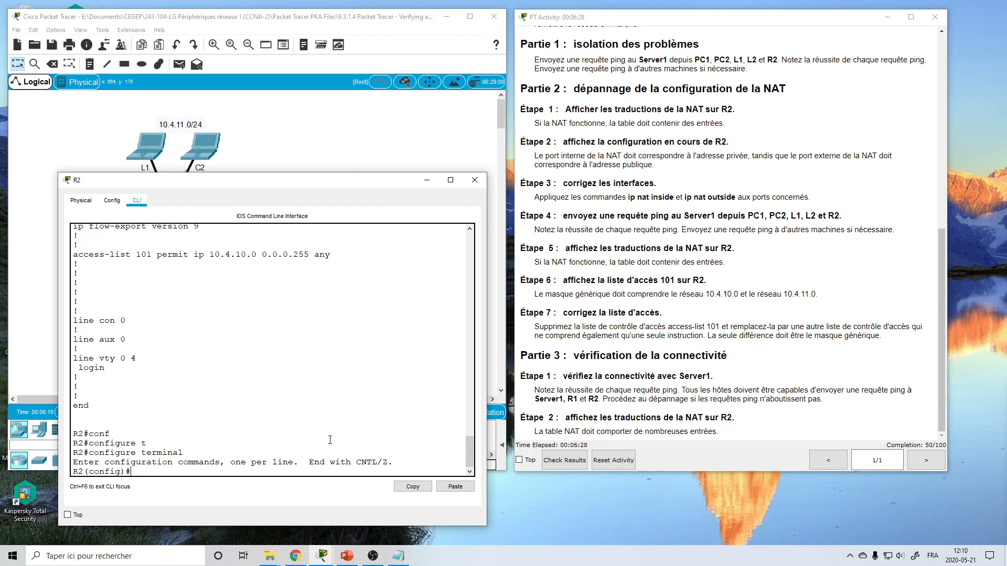
key("Return")
key("Return")
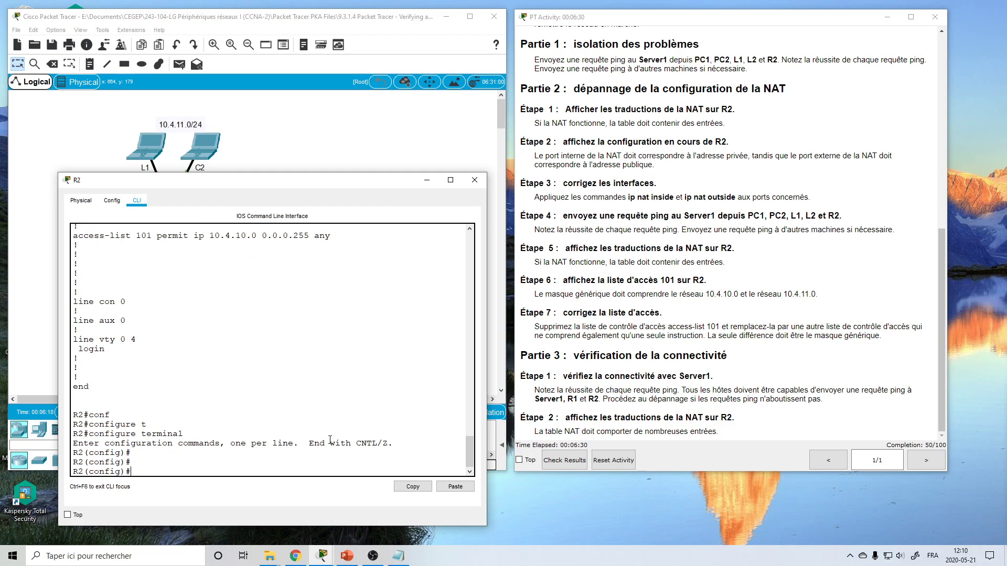
Remove the existing access list from R2 with no access-list 101
type("no")
left_click_drag(75, 237, 151, 239)
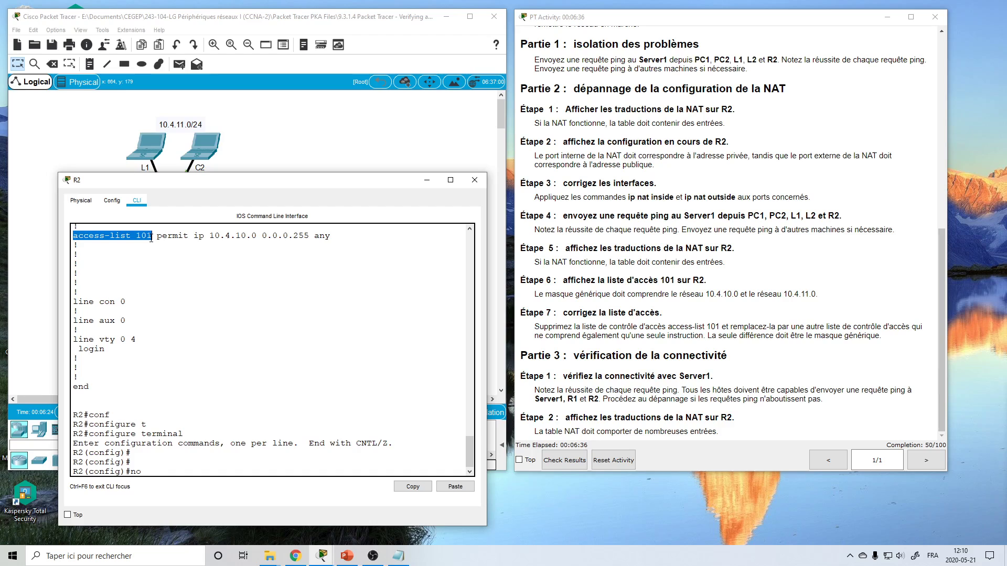
left_click(413, 486)
left_click(454, 486)
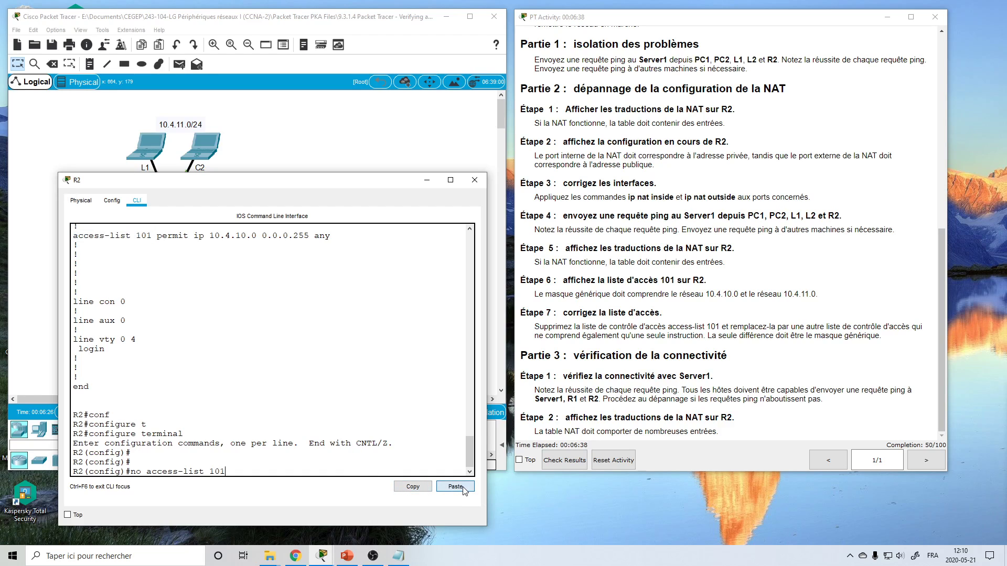
key("Return")
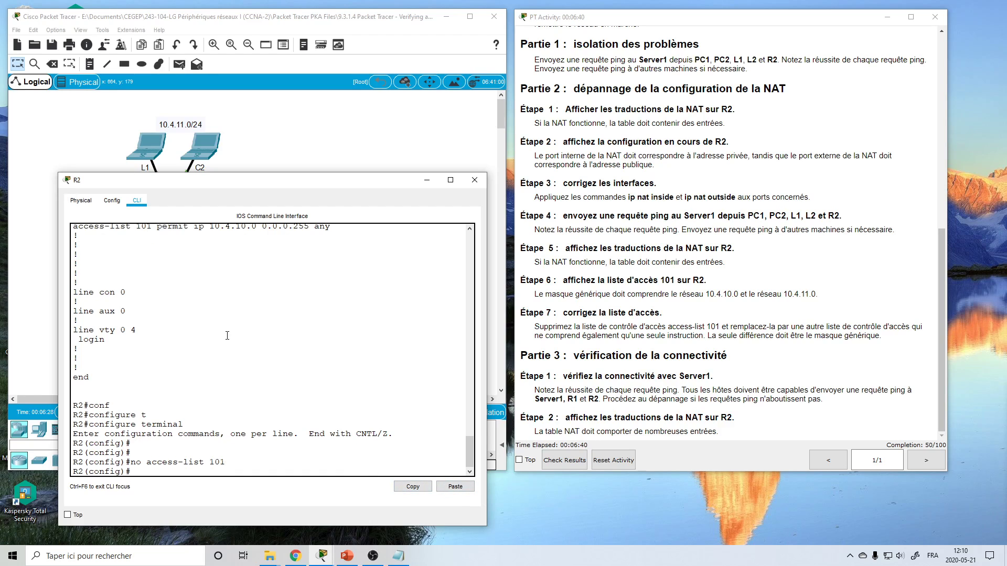
Copy the old access-list 101 permit line from R2's output and paste it at the configuration prompt without running it
scroll(156, 295, "up", 1)
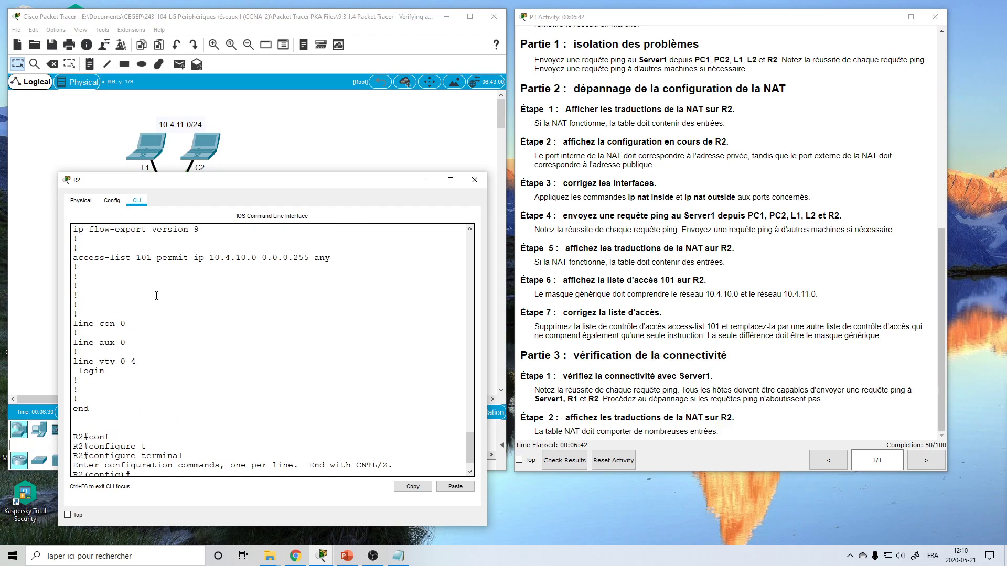
left_click_drag(74, 257, 331, 260)
left_click(412, 486)
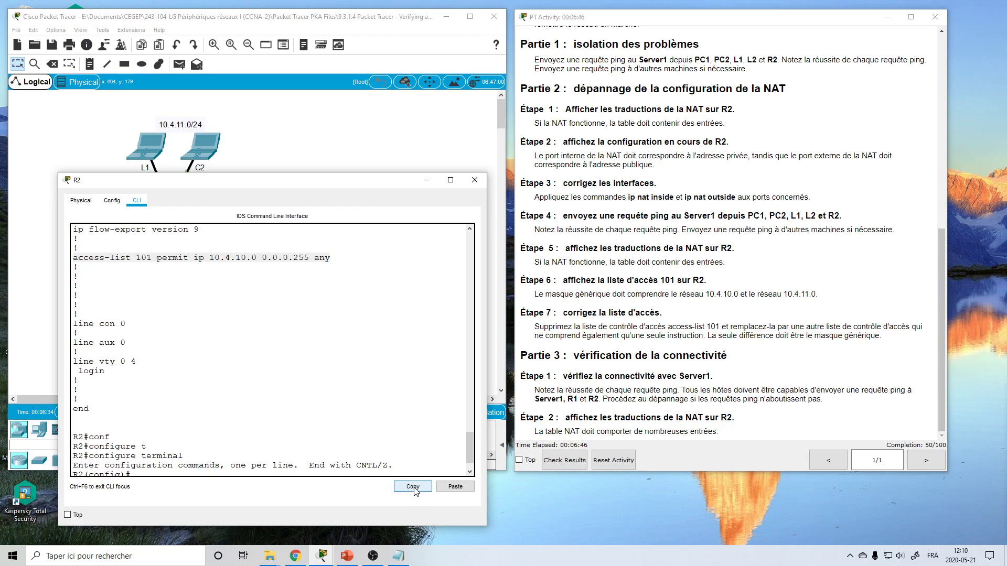
left_click(455, 487)
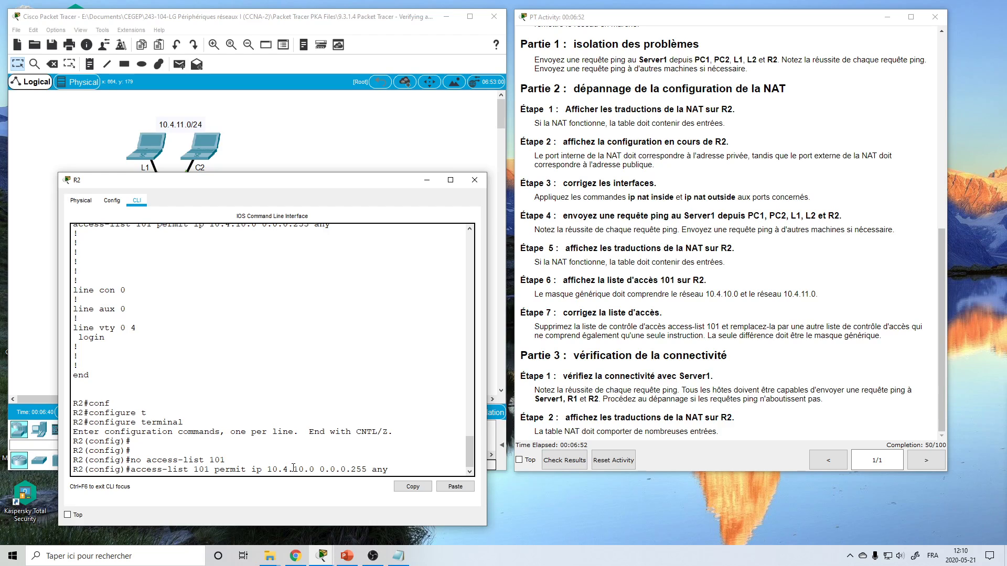
Sketch decimal 10 and 11 with binary 1010 and 1011 on a full-screen capture, mark the differing bit, and close the sketch
left_click_drag(293, 469, 304, 468)
left_click(915, 556)
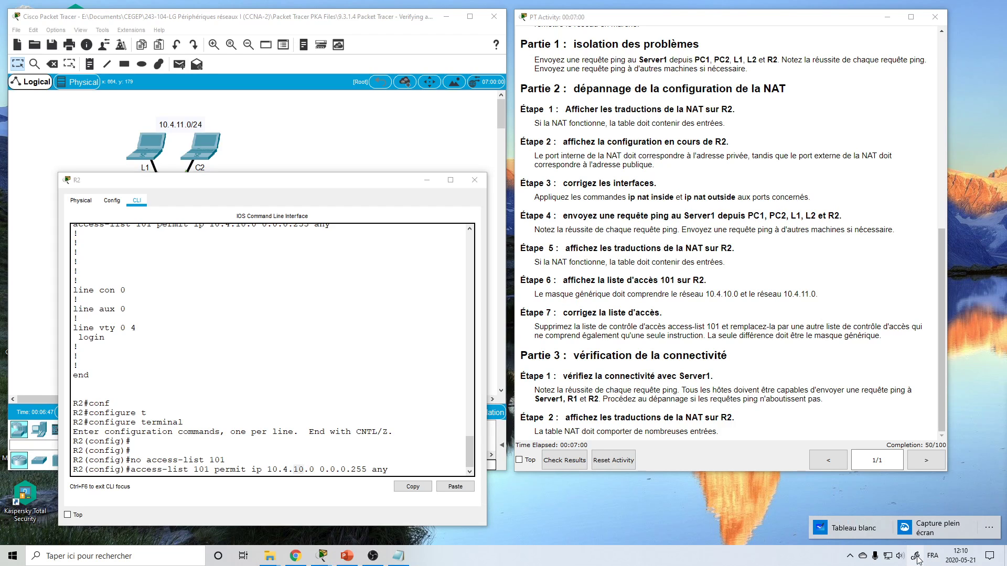
left_click(924, 527)
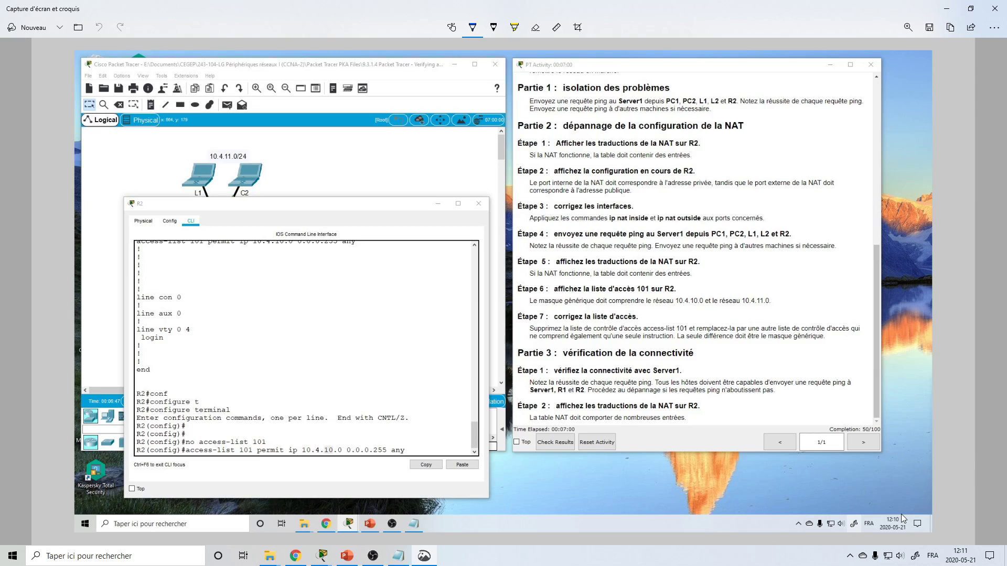
left_click_drag(328, 255, 331, 286)
mouse_move(362, 256)
left_mouse_down()
mouse_move(389, 276)
mouse_move(404, 245)
left_mouse_up()
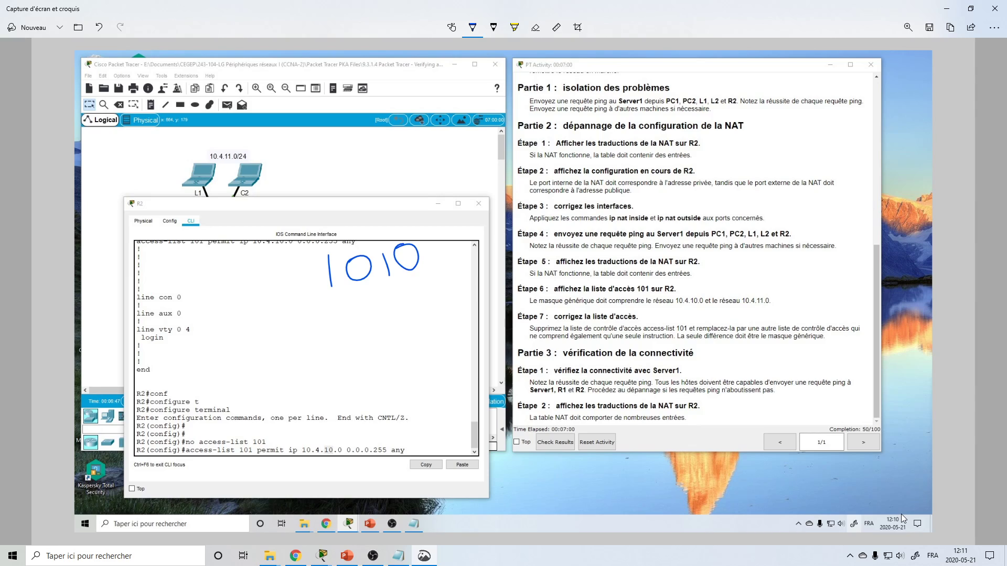
mouse_move(239, 279)
left_mouse_down()
mouse_move(242, 304)
mouse_move(258, 278)
mouse_move(290, 297)
left_mouse_up()
mouse_move(266, 311)
left_mouse_down()
mouse_move(272, 331)
mouse_move(294, 329)
left_mouse_up()
mouse_move(341, 302)
left_mouse_down()
mouse_move(348, 321)
mouse_move(371, 300)
mouse_move(423, 303)
left_mouse_up()
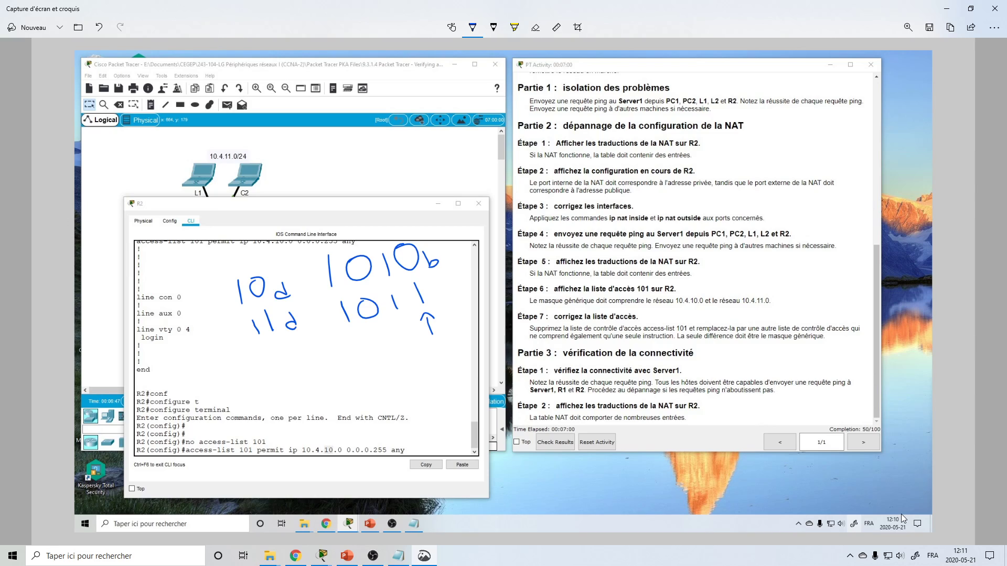
left_click(994, 8)
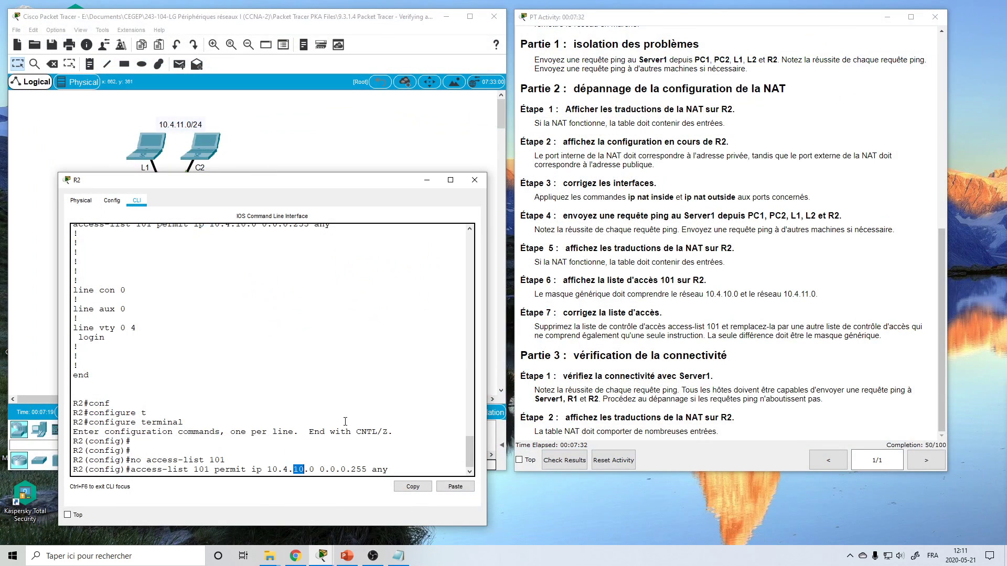
Change the pasted line's wildcard mask to 0.0.1.255 and run access-list 101 permit ip 10.4.10.0 0.0.1.255 any
left_click(364, 443)
key("BackSpace")
type("1")
key("Return")
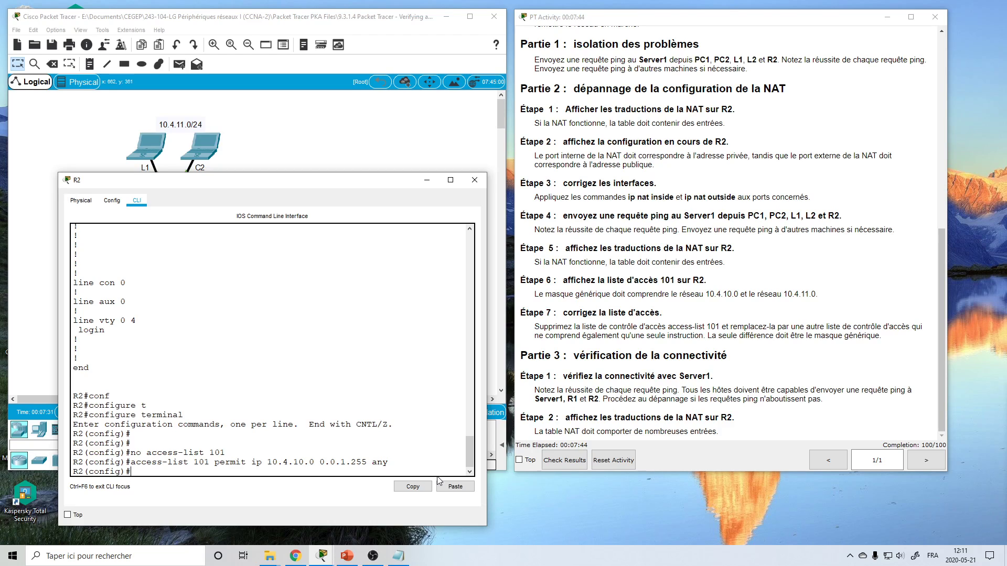
key("Return")
key("Return")
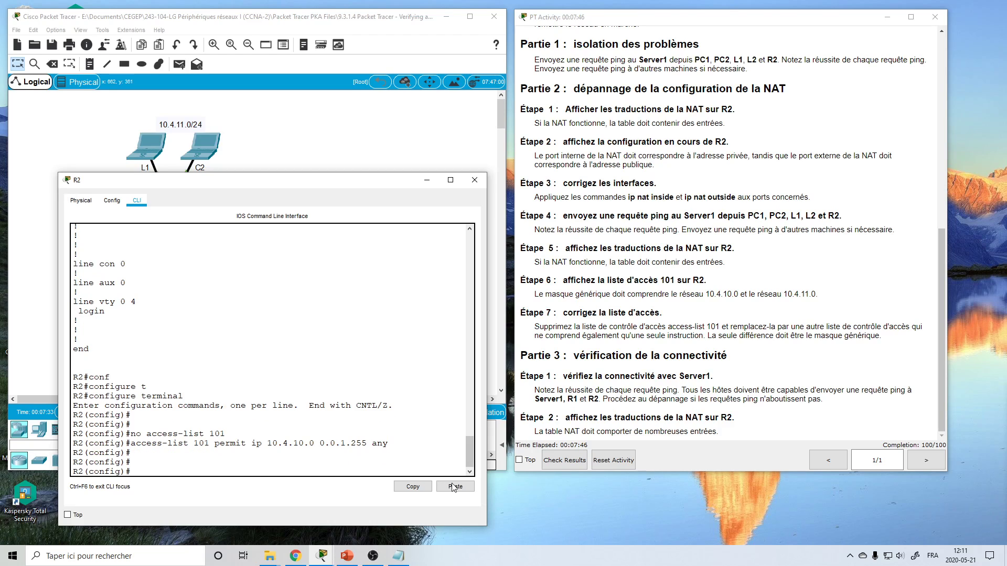
Leave R2's configuration mode with end and save the configuration with wr
type("end")
key("Return")
key("Return")
type("wr")
key("Return")
key("Return")
key("Return")
key("Return")
key("Return")
key("Return")
key("Return")
key("Return")
key("Return")
key("Return")
key("Return")
key("Return")
key("Return")
key("Return")
key("Return")
key("Return")
key("Return")
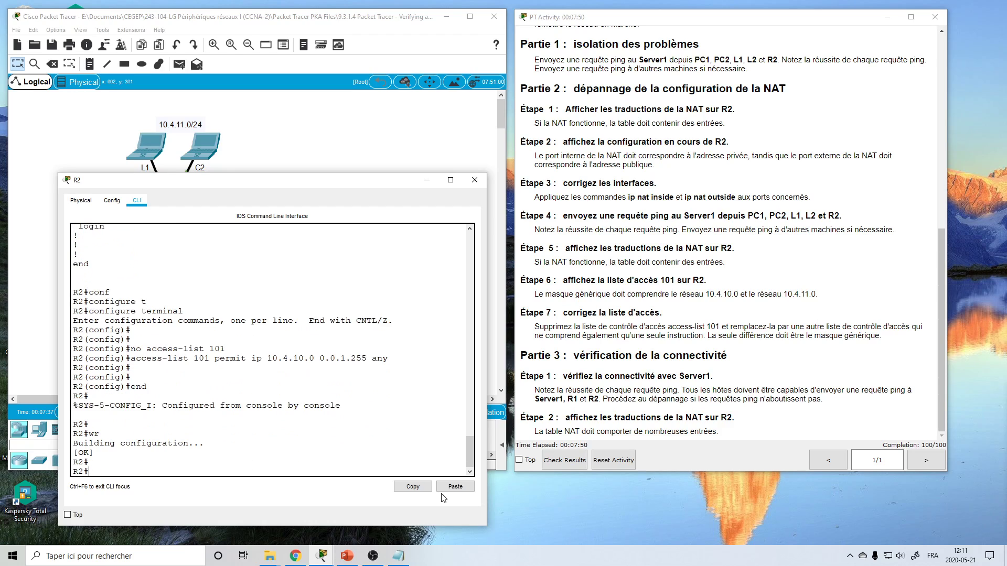
Display R2's running configuration with show run and review the NAT interfaces, pool and access list 101
type("wr")
key("Up")
key("Up")
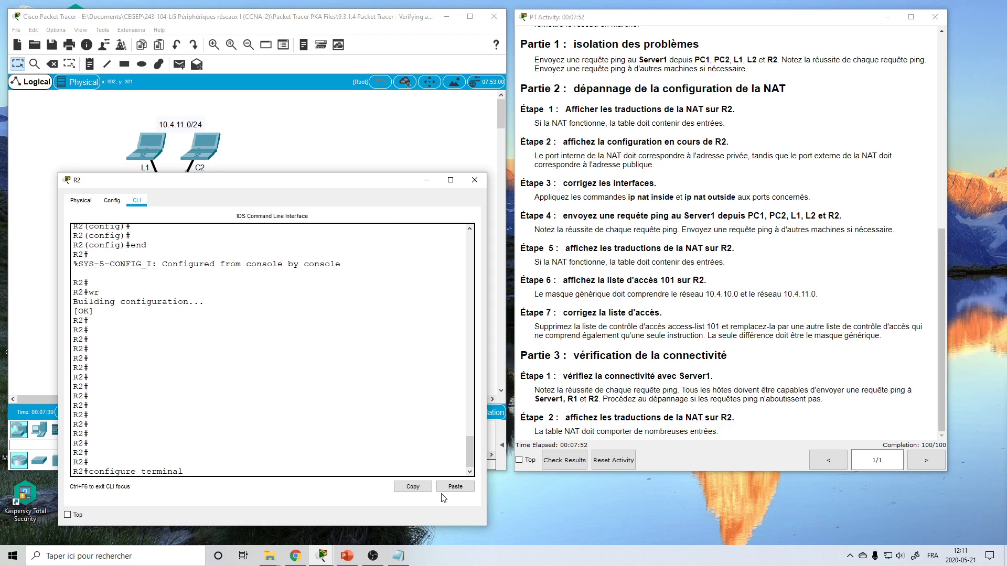
key("Up")
key("Return")
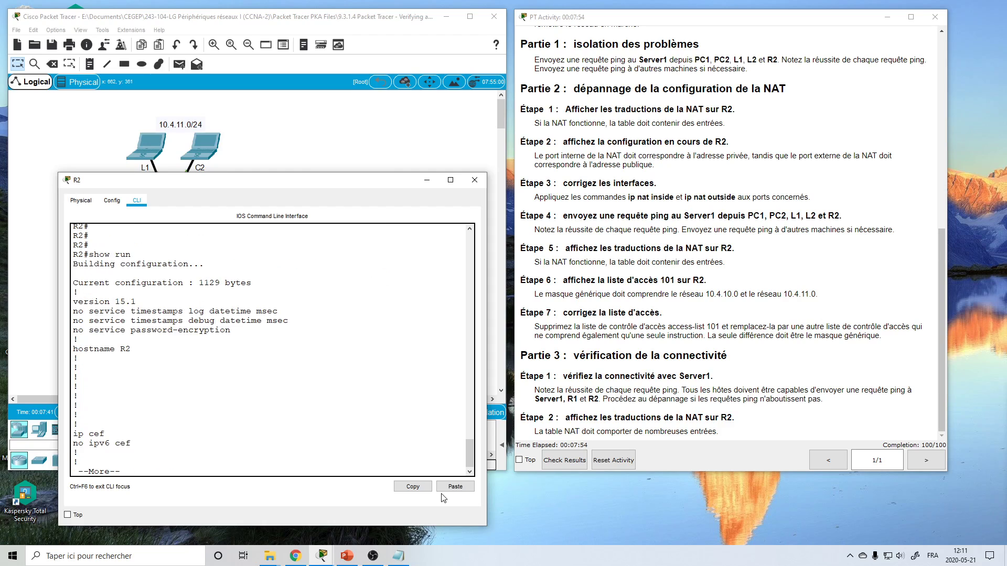
key("space")
key("space")
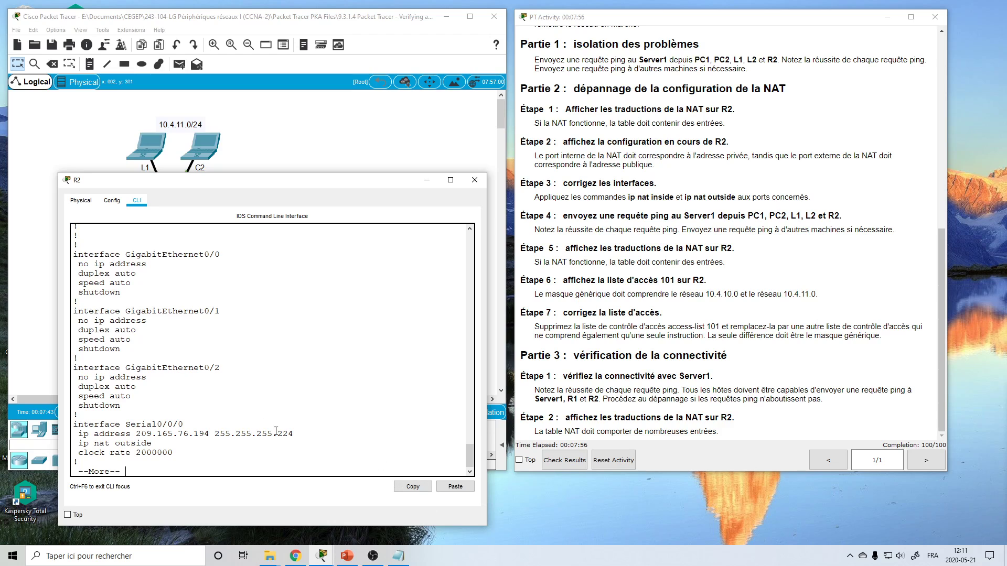
key("space")
scroll(144, 348, "up", 5)
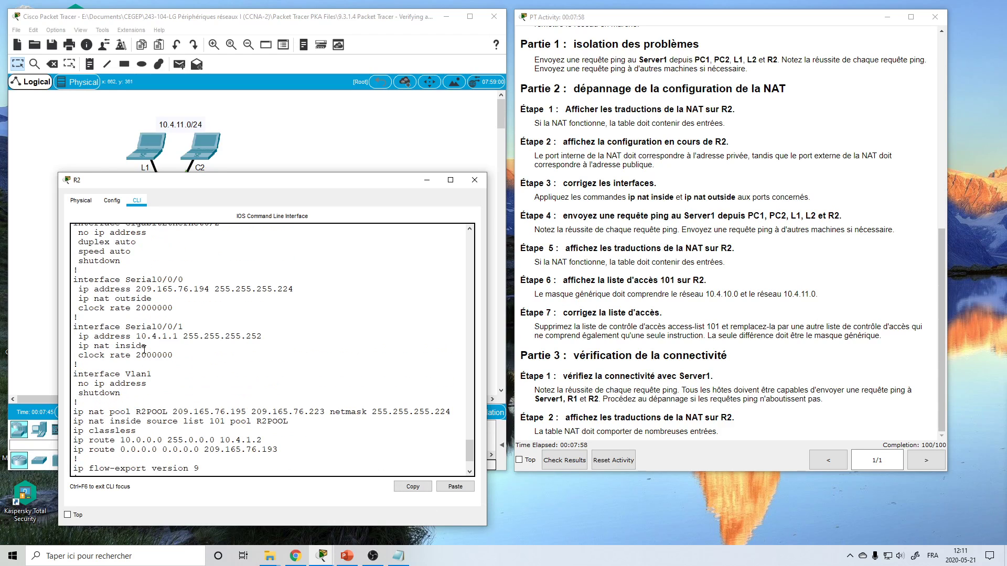
scroll(133, 355, "down", 2)
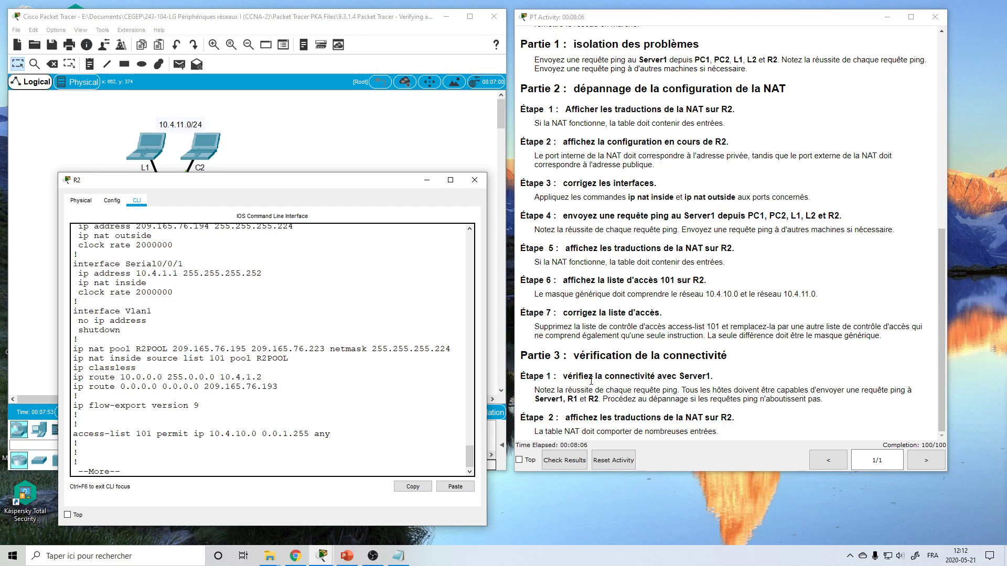
Look over the activity's addressing table, objectives and scenario
scroll(556, 367, "up", 8)
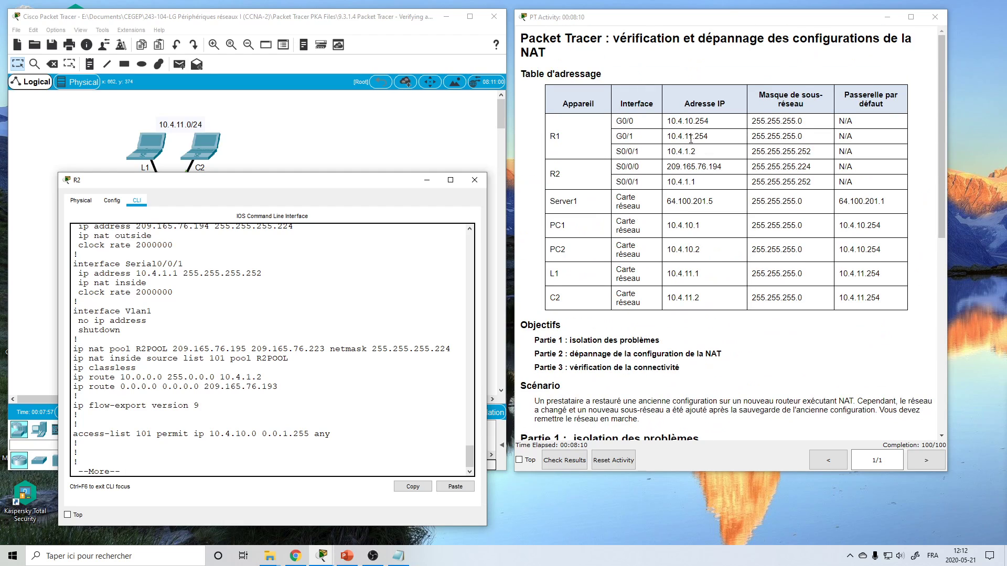
scroll(691, 139, "down", 3)
scroll(687, 236, "down", 5)
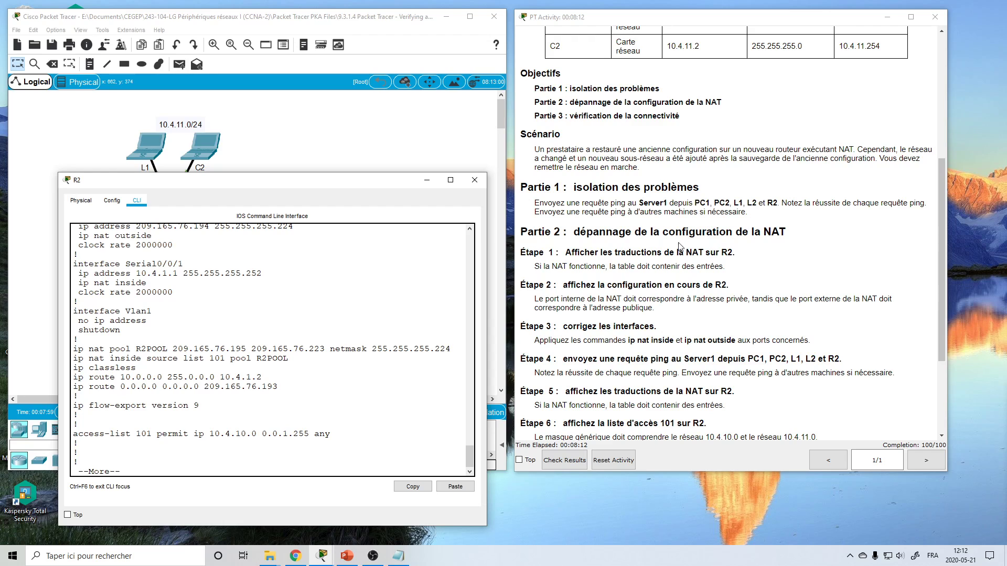
Check the NAT pool's address range beside the topology, put R2's window away and read the Part 3 connectivity instructions
left_click_drag(277, 176, 703, 130)
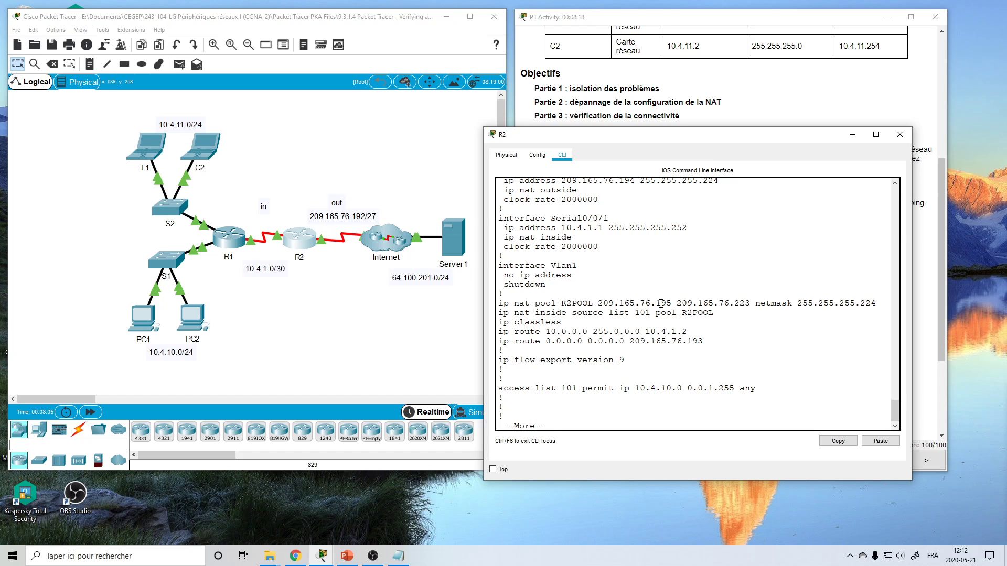
left_click_drag(662, 303, 672, 304)
left_click_drag(739, 303, 751, 304)
left_click(852, 134)
scroll(683, 284, "down", 2)
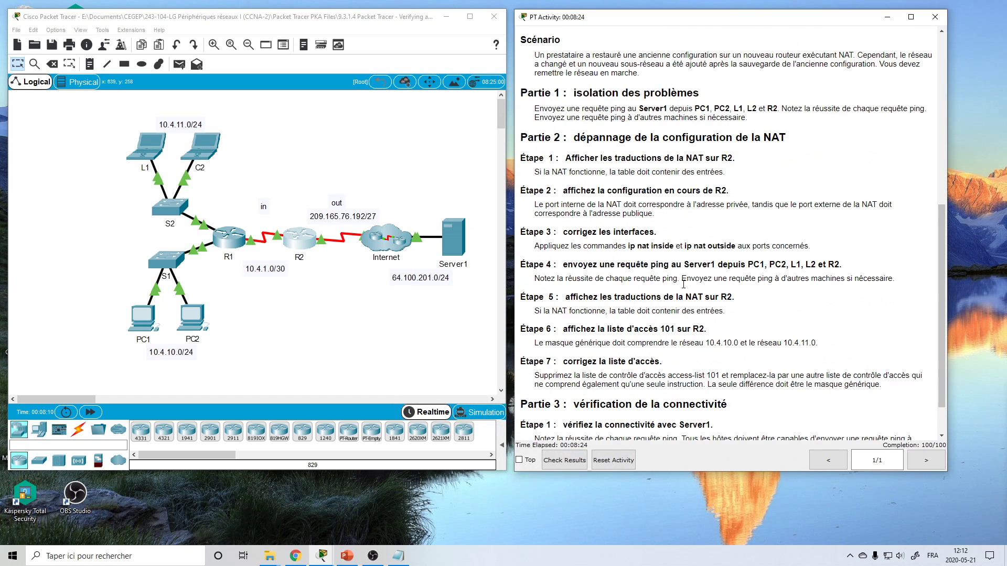
scroll(683, 284, "down", 2)
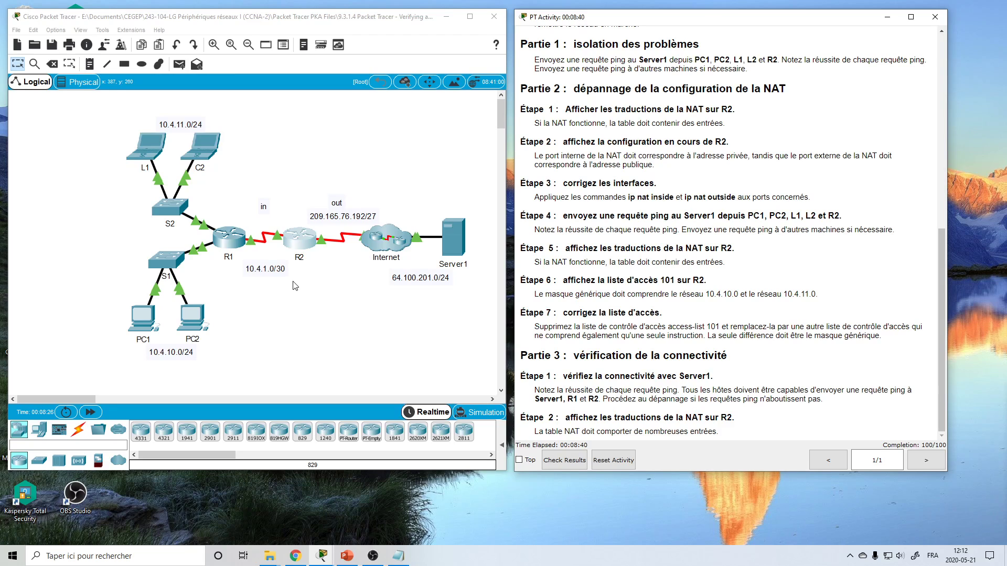
Ping Server1 at 64.100.201.5 from PC1's command prompt, with PC1's window moved clear of the topology and widened
left_click(147, 321)
left_click_drag(459, 121, 602, 105)
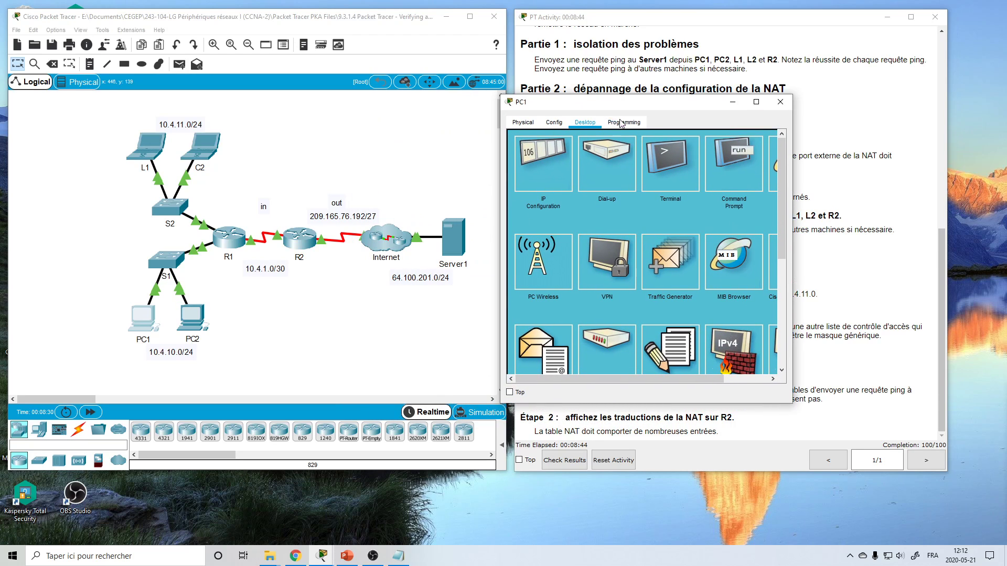
left_click_drag(793, 184, 950, 184)
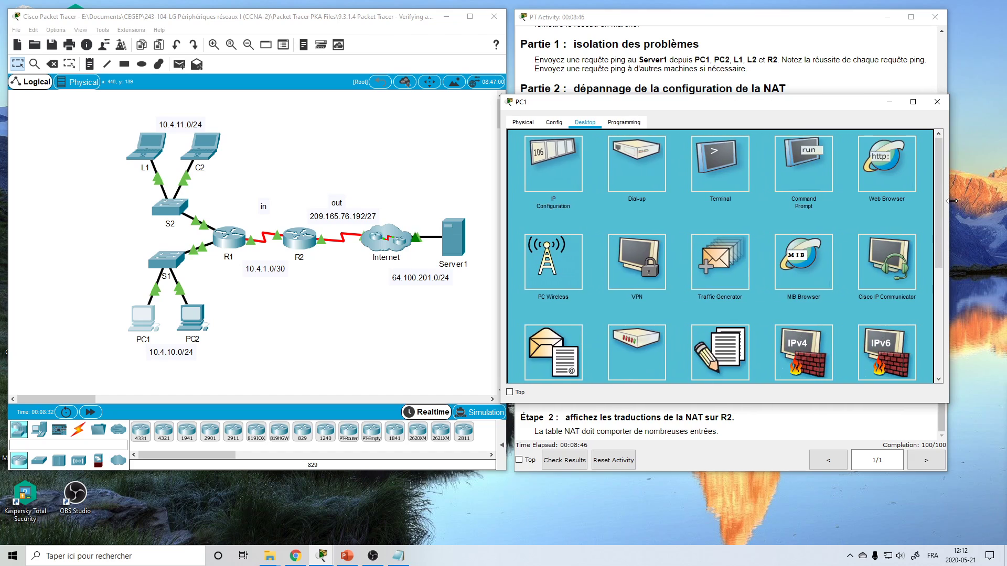
left_click(804, 177)
key("Up")
key("Return")
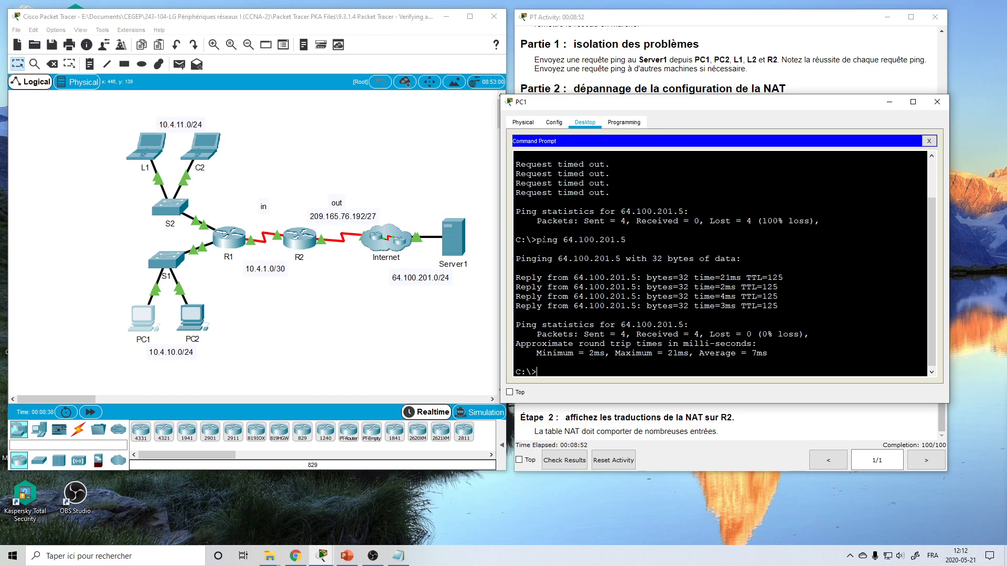
Copy the ping 64.100.201.5 command from PC1's command prompt
left_click_drag(537, 240, 626, 239)
key("ctrl+c")
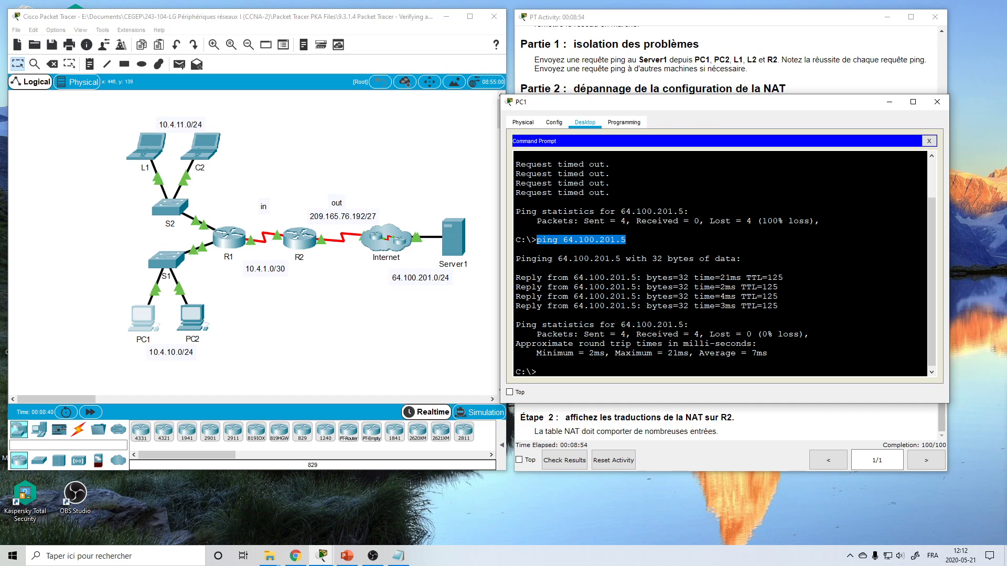
right_click(623, 241)
left_click(637, 246)
Run the copied ping 64.100.201.5 in PC2's command prompt and close the PC2 and PC1 windows
left_click(194, 316)
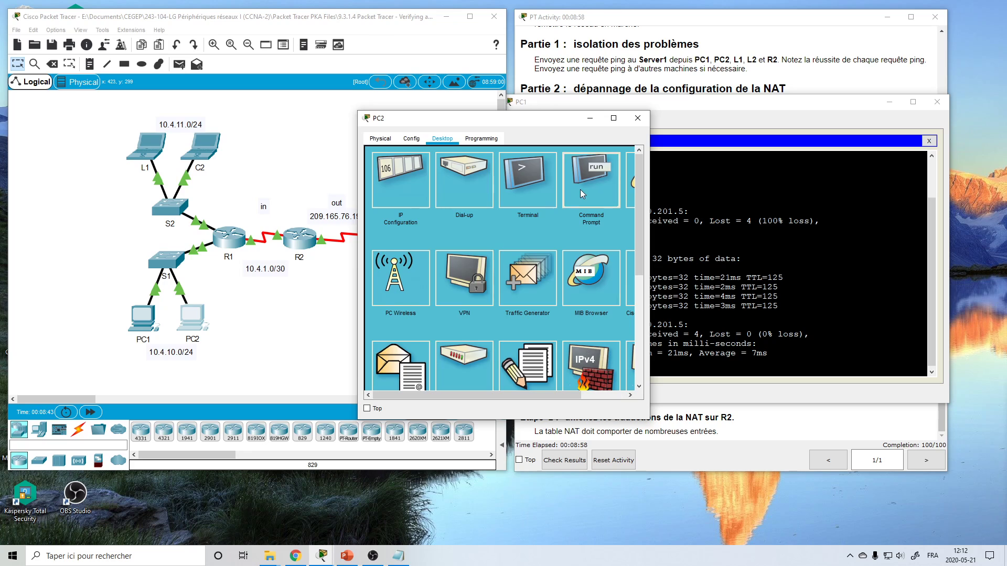
left_click(580, 190)
left_click_drag(650, 229, 759, 229)
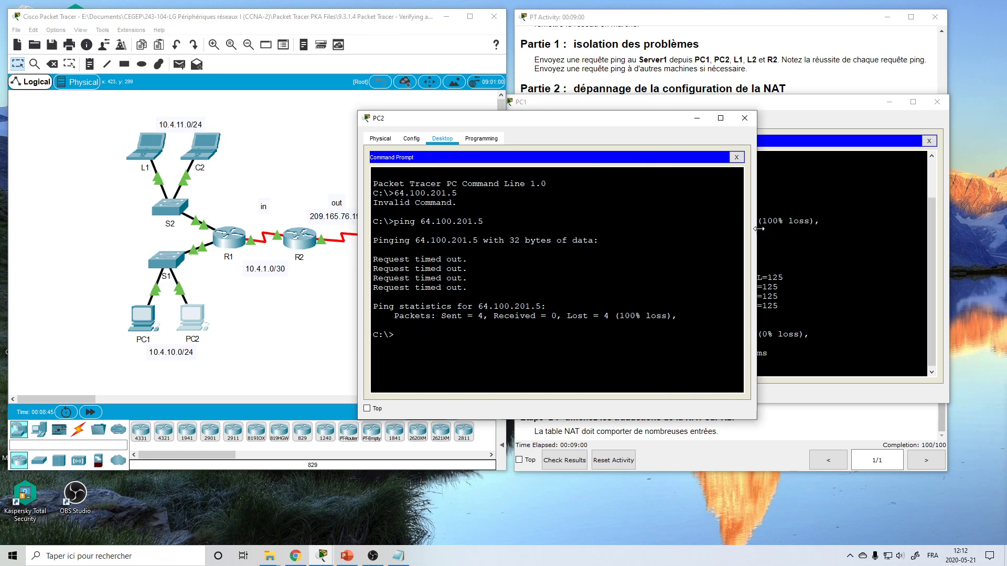
key("ctrl+v")
key("Return")
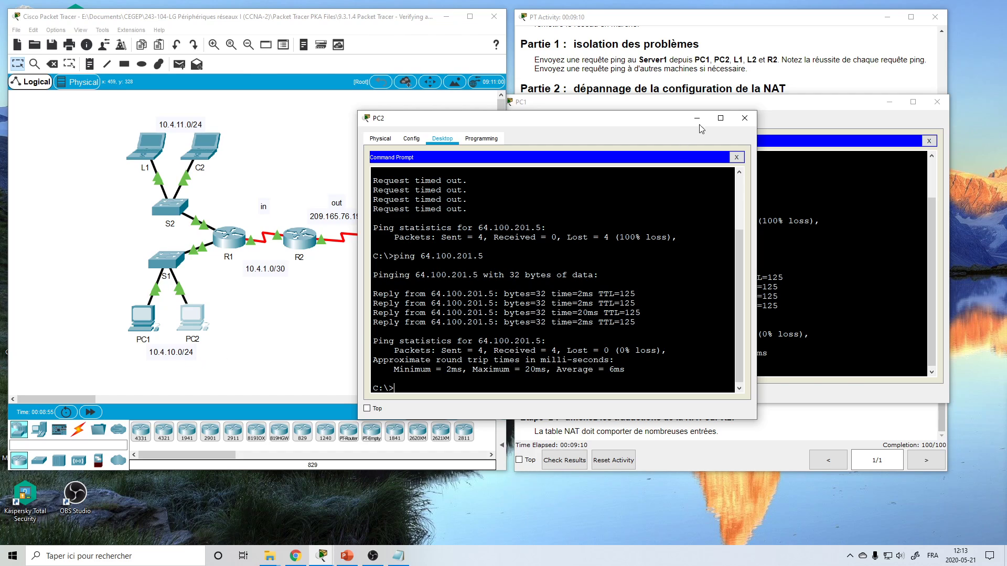
left_click(744, 118)
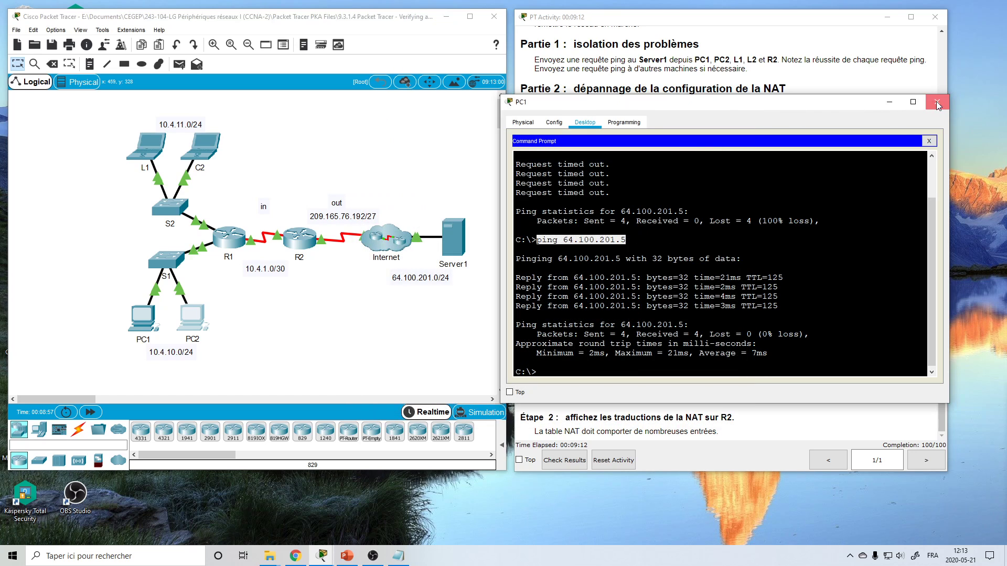
left_click(937, 101)
Ping Server1 at 64.100.201.5 from laptop L1's command prompt using the copied command
left_click(143, 150)
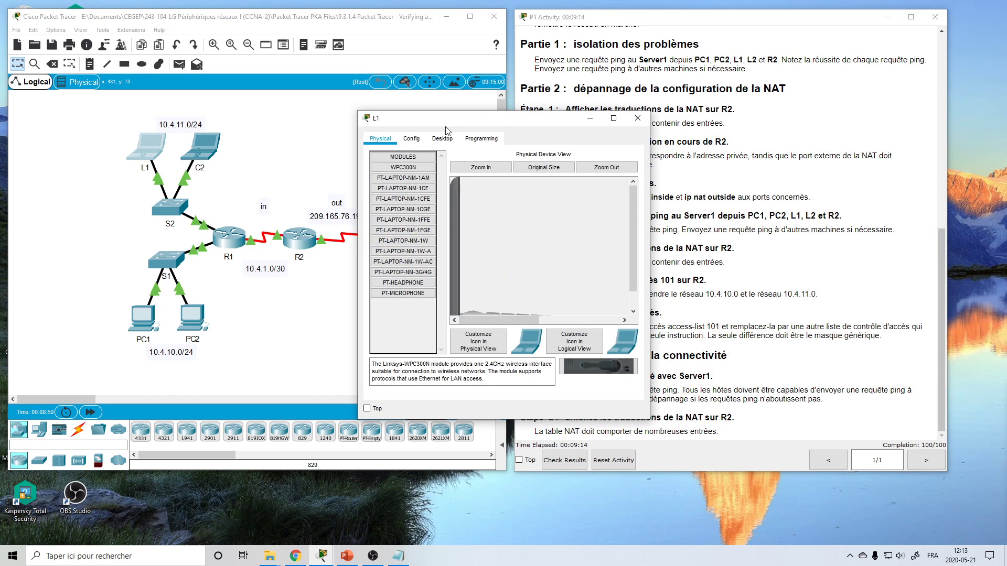
left_click_drag(407, 126, 507, 119)
left_click(498, 134)
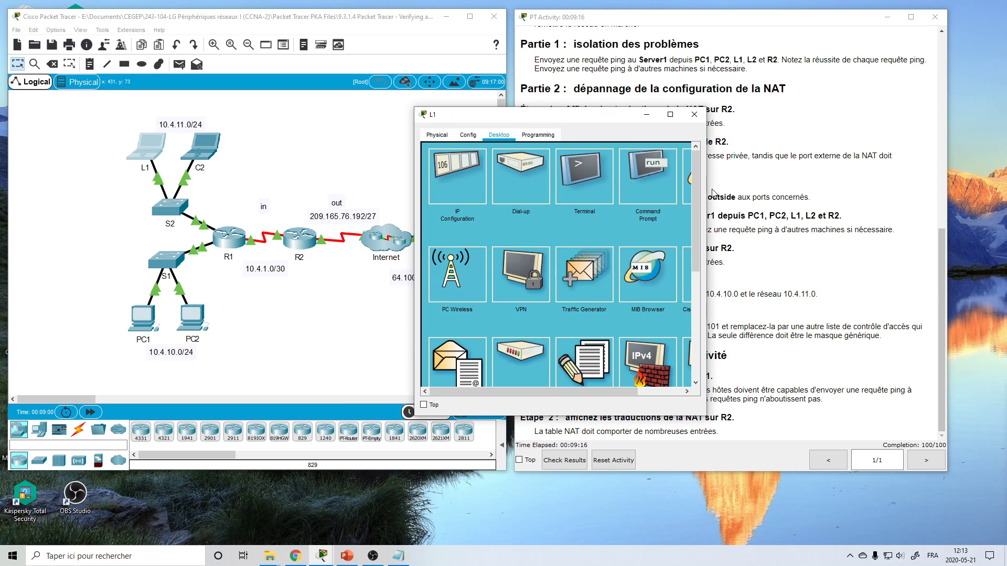
left_click_drag(708, 191, 871, 192)
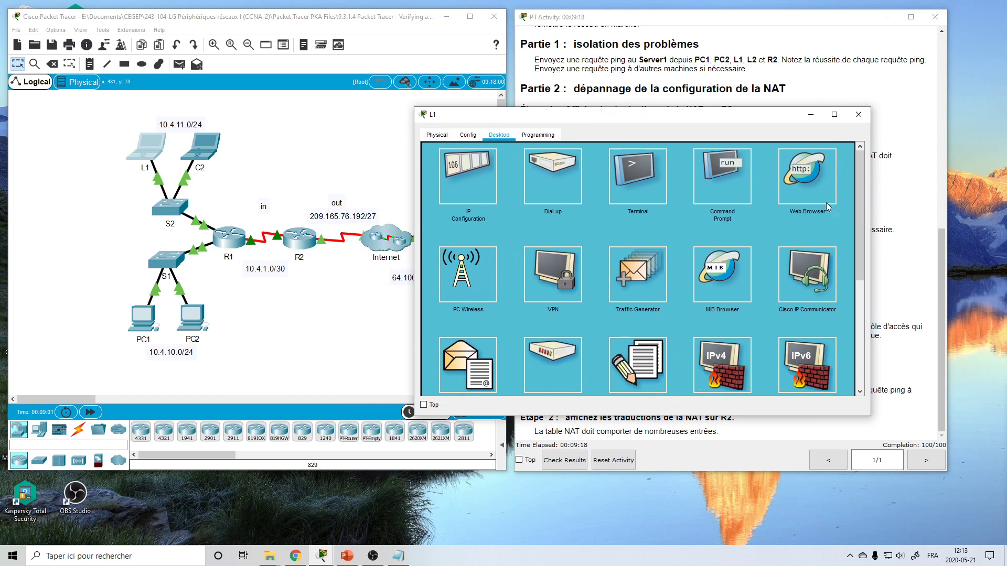
left_click(721, 190)
right_click(634, 232)
left_click(650, 249)
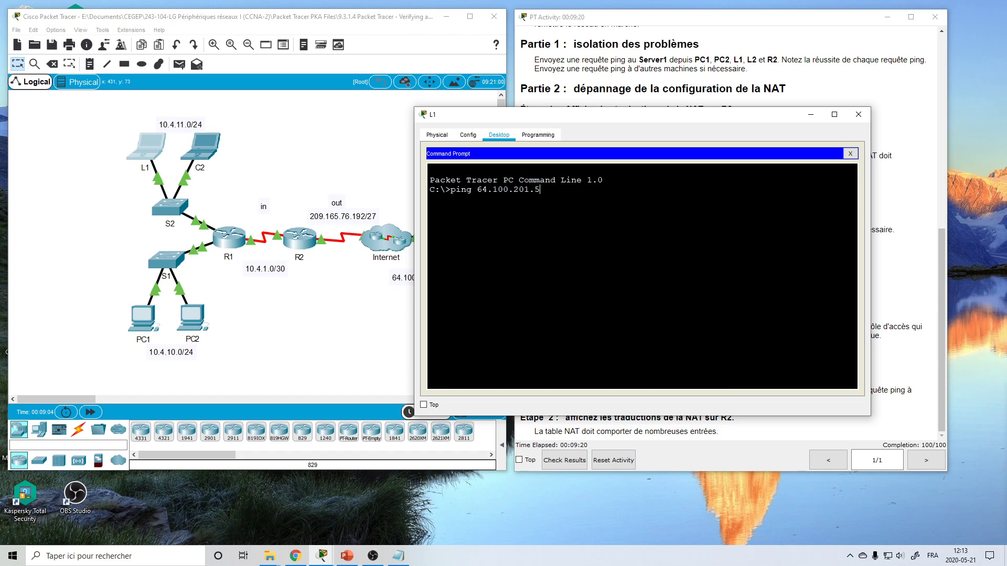
key("Return")
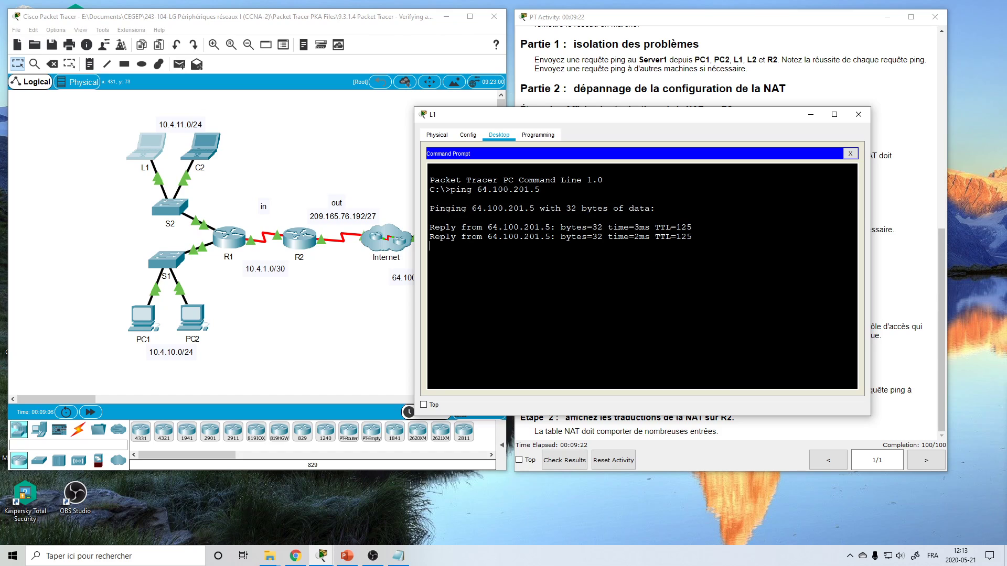
Ping 64.100.201.5 from laptop C2's command prompt and put the C2 and L1 windows away
left_click(199, 146)
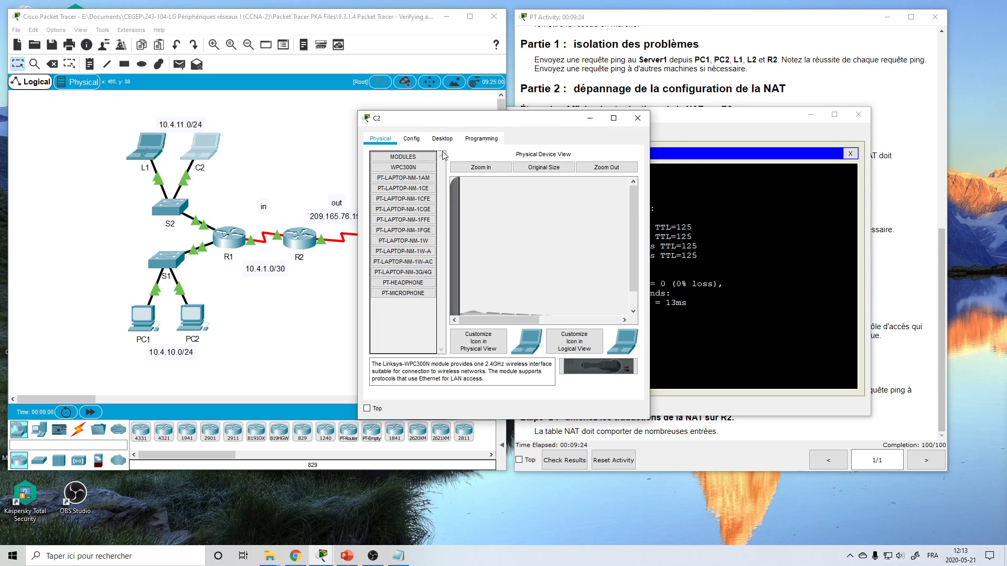
left_click(443, 140)
left_click_drag(650, 217, 826, 218)
left_click(676, 184)
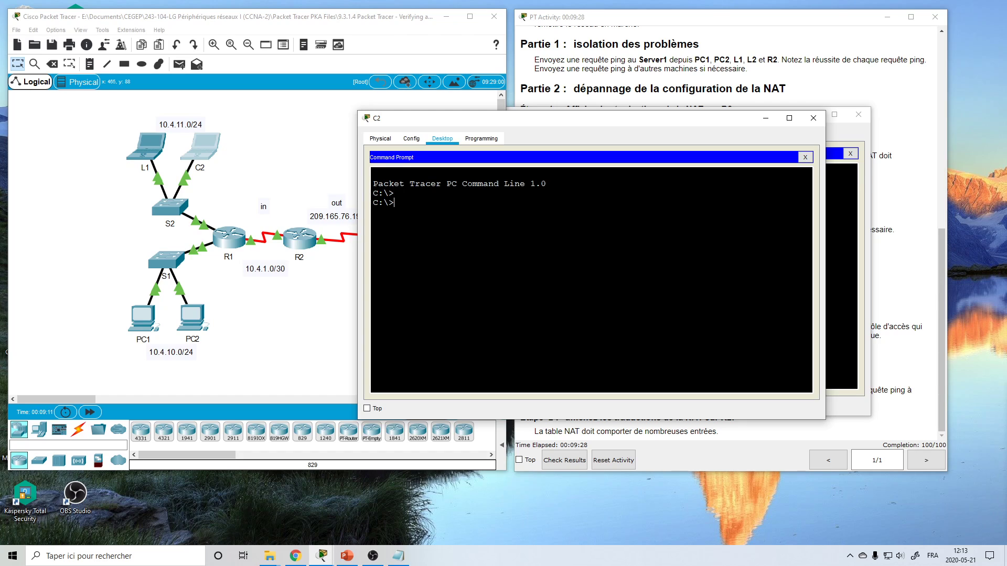
right_click(562, 231)
left_click(580, 247)
key("Return")
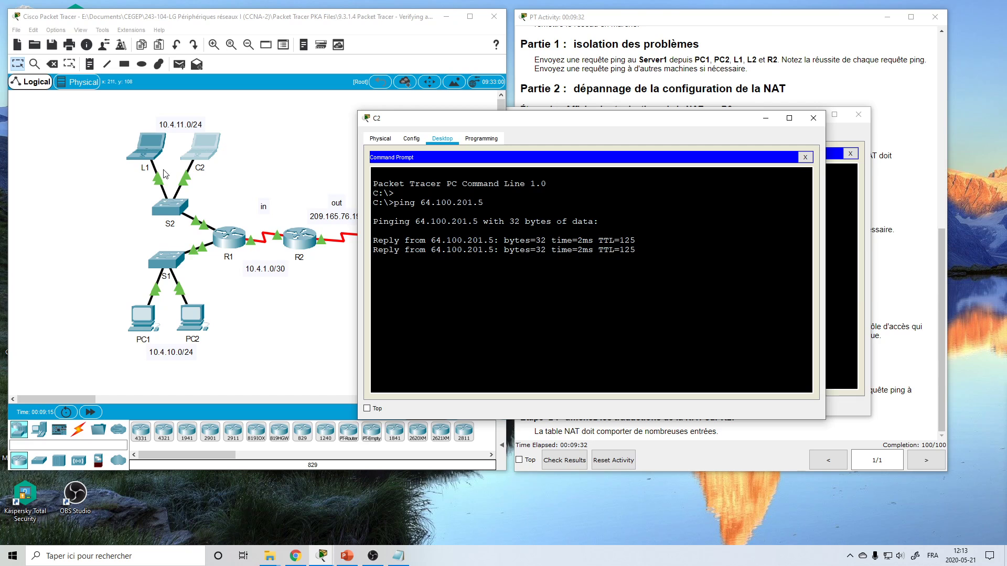
left_click(812, 121)
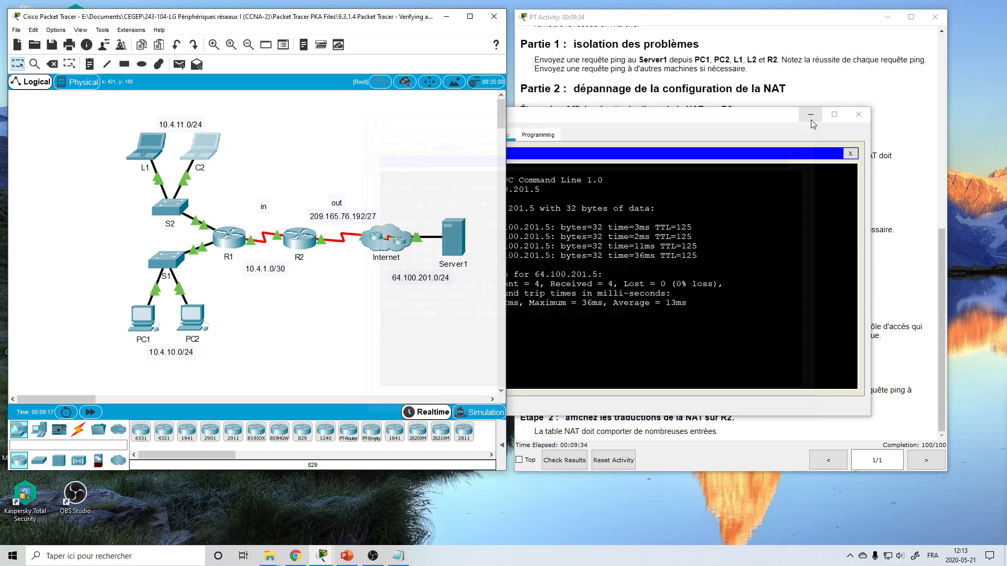
left_click(811, 120)
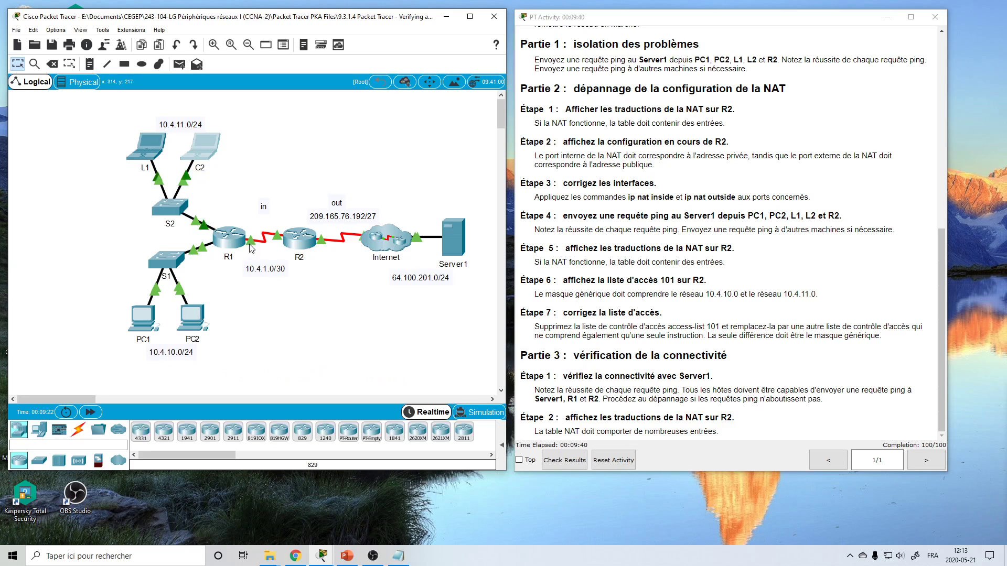
Leave the running-configuration listing in R2's CLI and display the NAT statistics with show ip nat statistics
left_click(299, 239)
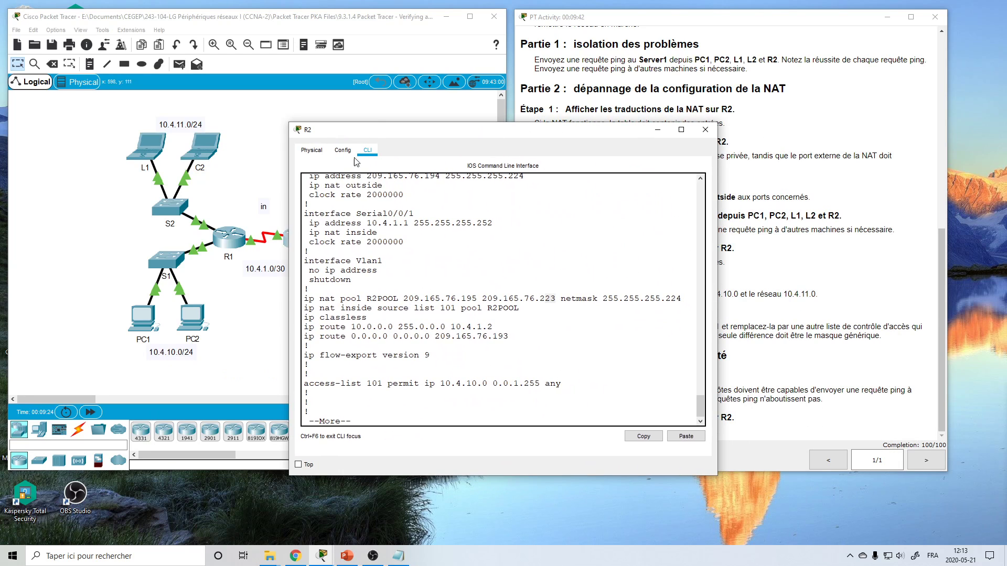
left_click_drag(716, 476, 751, 494)
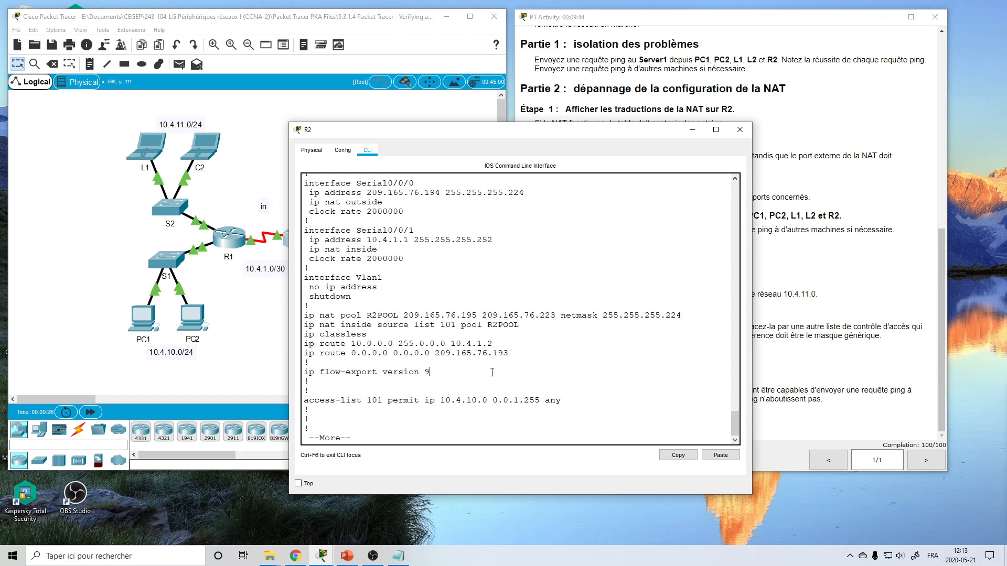
key("q")
key("Return")
key("Return")
key("Return")
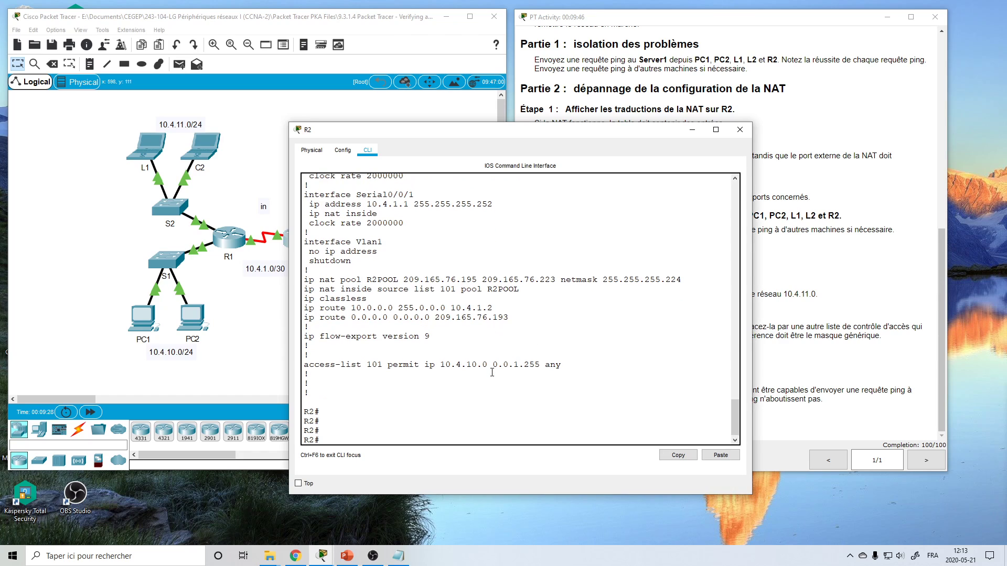
type("show ip nat st")
key("Tab")
key("Return")
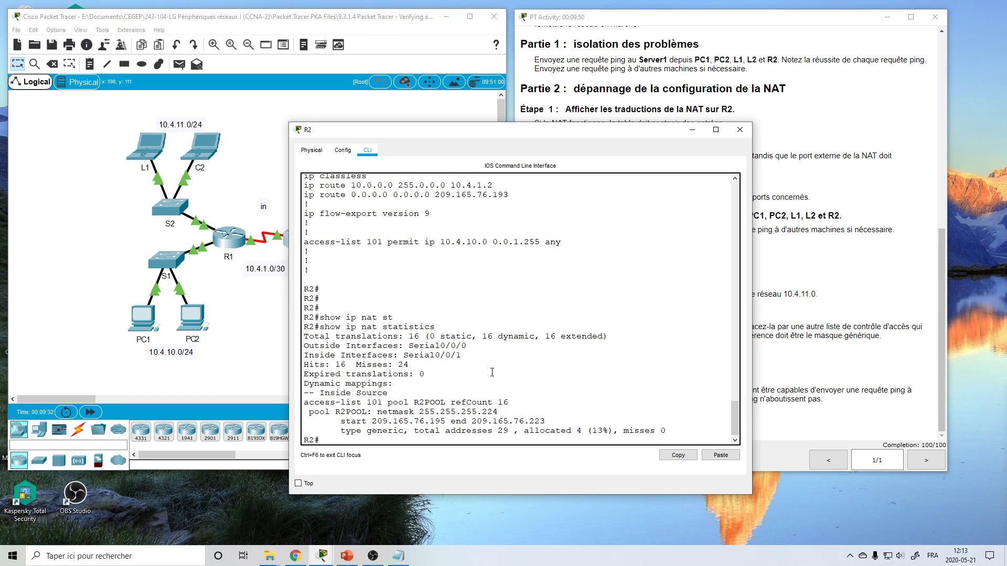
Display R2's translation table with show ip nat translations
key("Return")
key("Return")
key("Up")
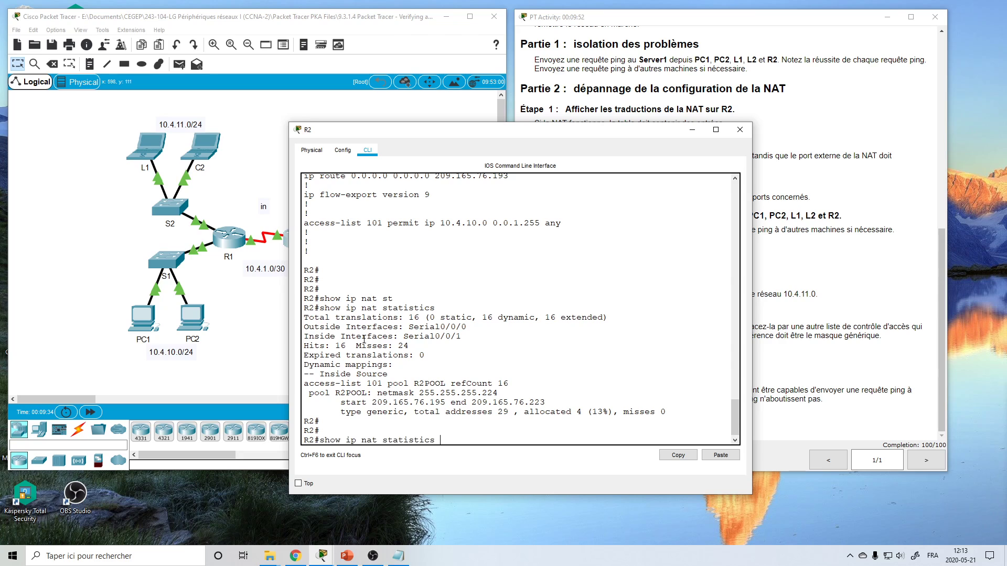
key("BackSpace")
key("BackSpace")
key("BackSpace")
key("BackSpace")
key("BackSpace")
key("BackSpace")
key("BackSpace")
key("BackSpace")
key("BackSpace")
key("BackSpace")
type("tr")
key("Tab")
key("Return")
key("Return")
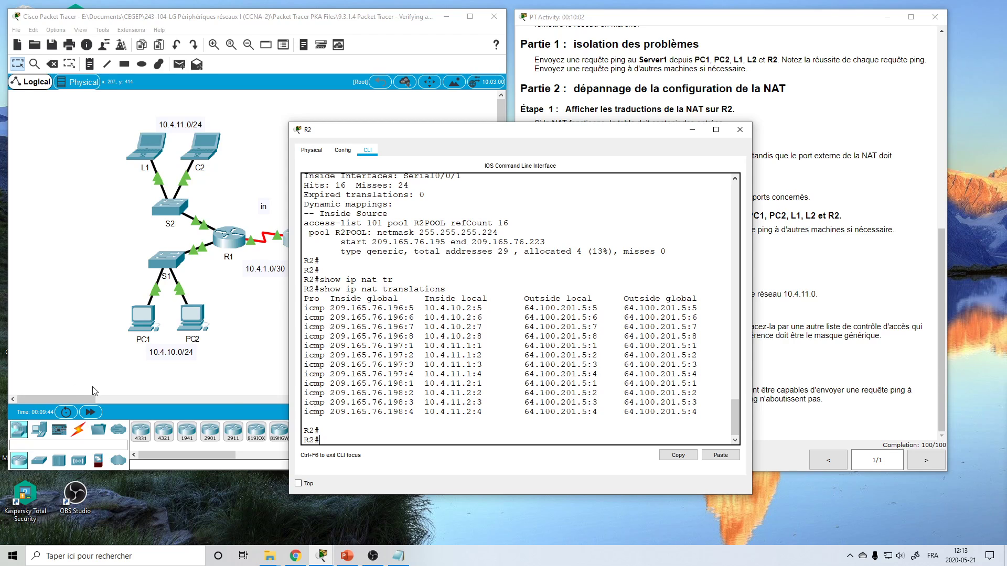
Load Server1's web page at 64.100.201.5 in PC1's web browser, removing the ping prefix from the pasted address
left_click(157, 283)
left_click(143, 317)
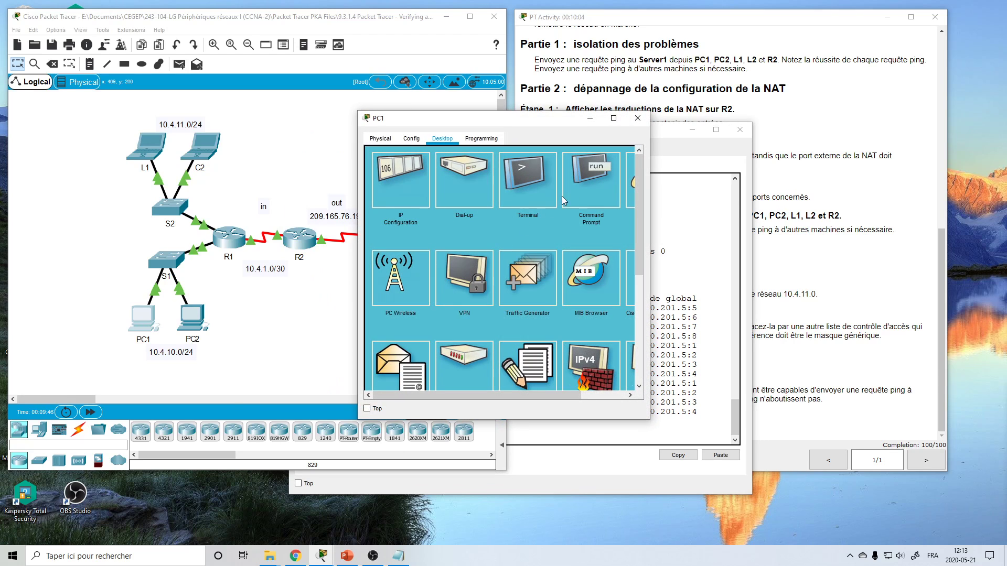
left_click_drag(651, 199, 757, 197)
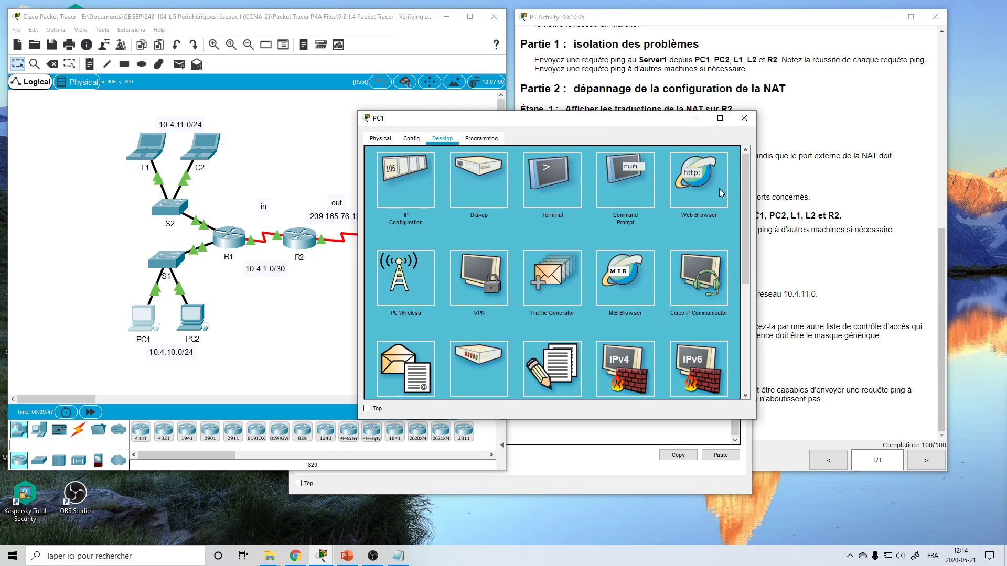
left_click(693, 188)
left_click(515, 170)
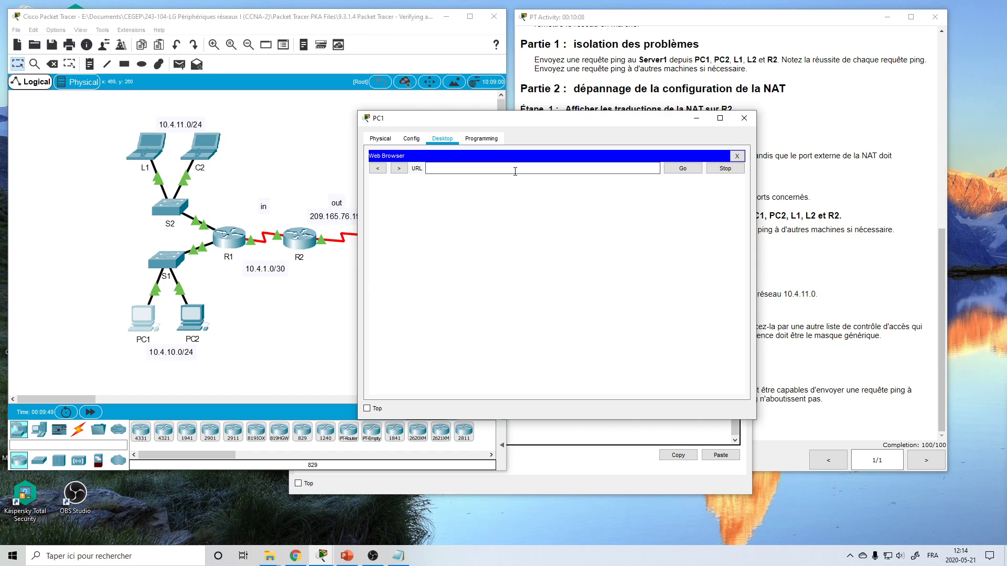
type("ping 64.100.201.5")
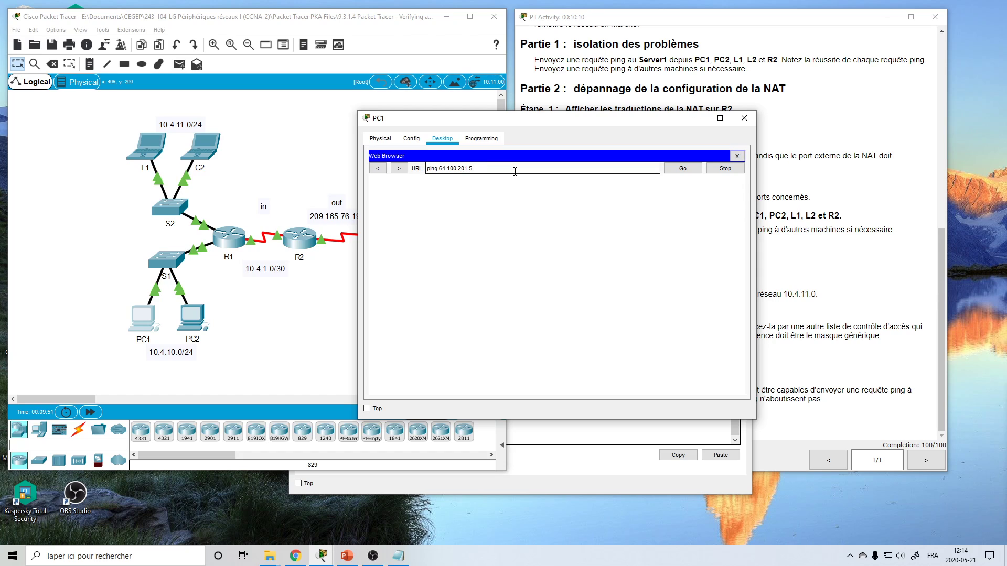
key("Delete")
key("Delete")
key("Delete")
key("Delete")
key("Delete")
left_click(682, 168)
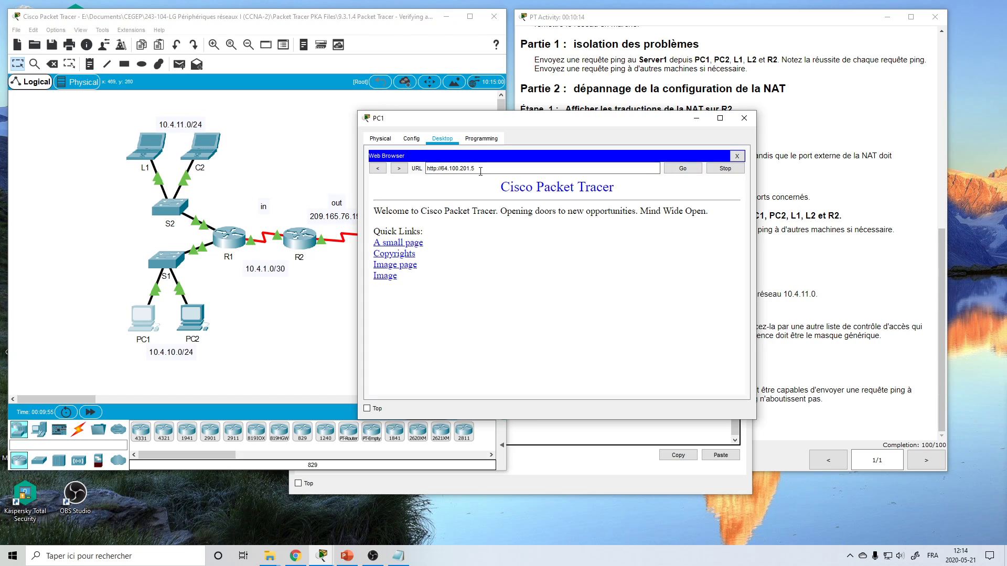
left_click_drag(481, 171, 410, 164)
key("ctrl+c")
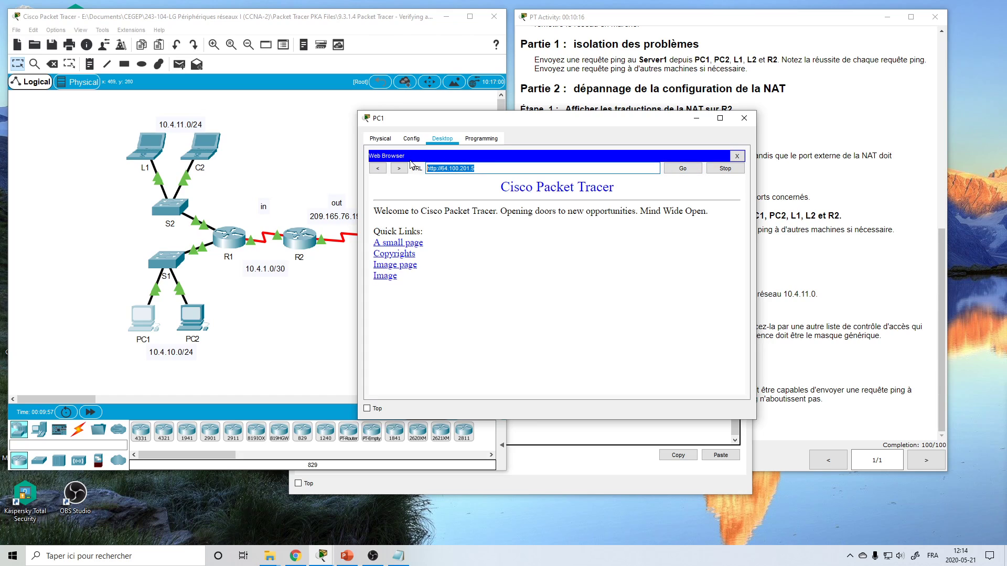
left_click(437, 169)
type("s")
key("End")
left_click(744, 118)
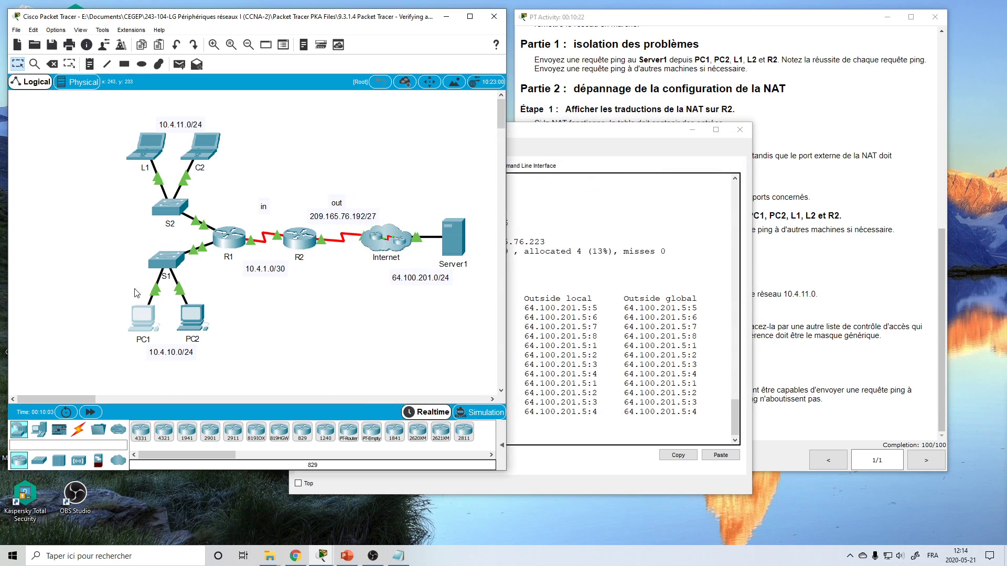
left_click(195, 320)
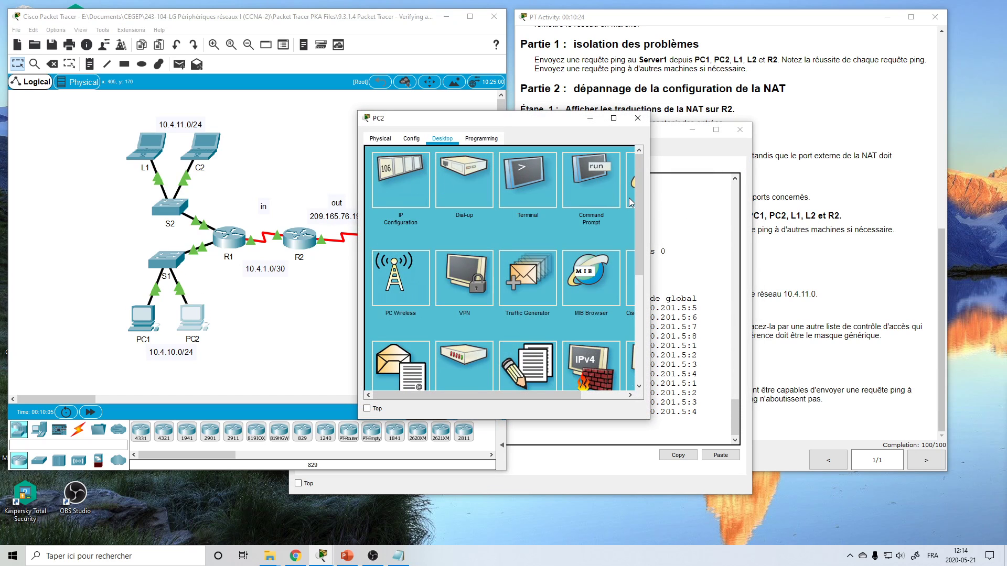
left_click(630, 181)
left_click_drag(650, 199, 789, 203)
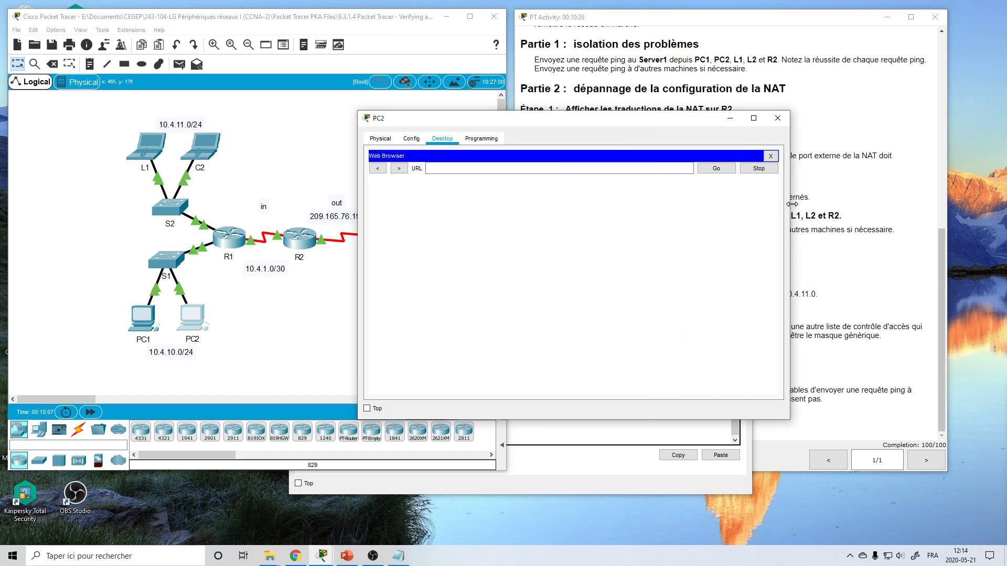
left_click(606, 168)
key("ctrl+v")
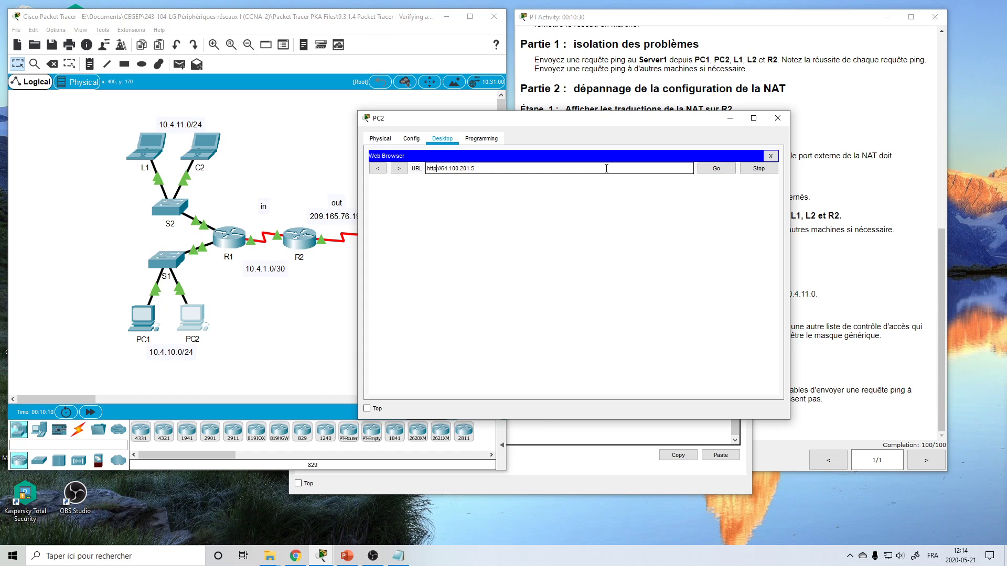
type("s")
left_click(716, 168)
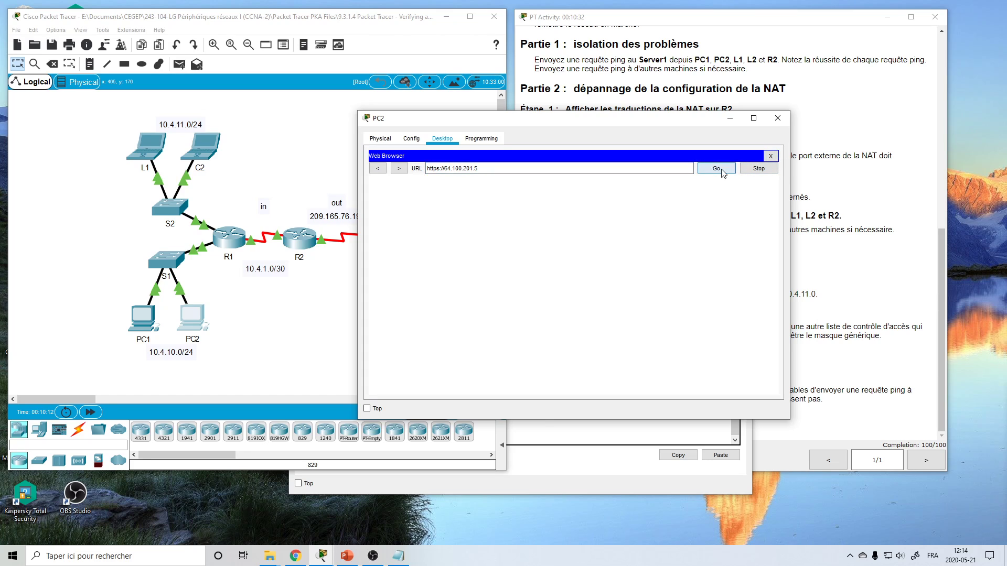
Close PC2's window, widen R2's window and rerun show ip nat translations in its CLI
left_click(778, 119)
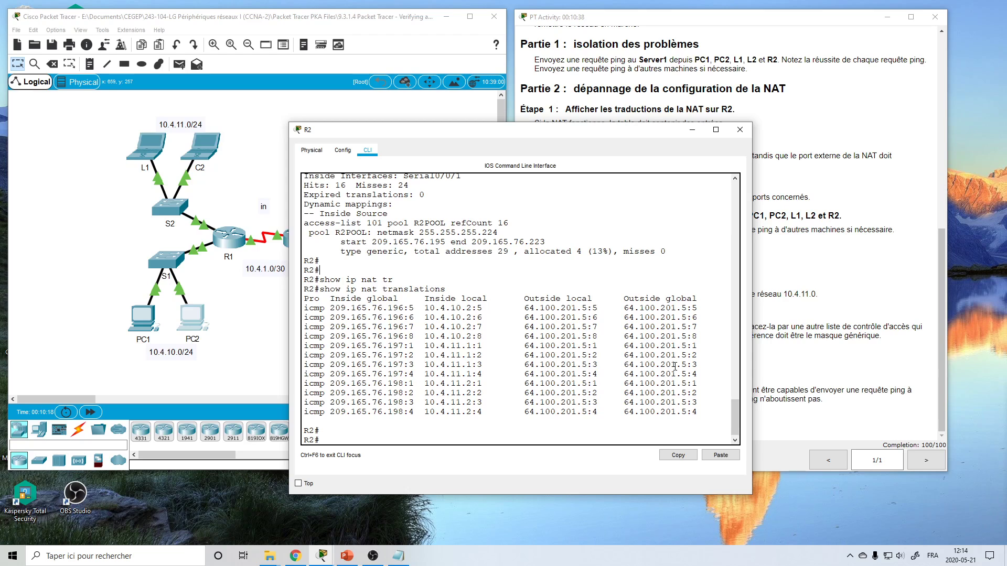
left_click_drag(752, 354, 788, 358)
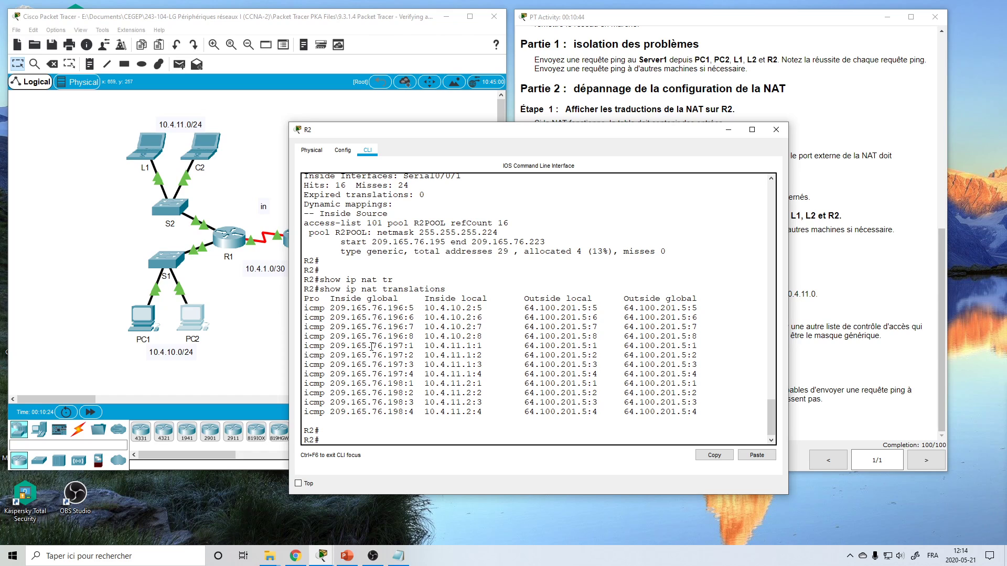
key("Up")
key("Return")
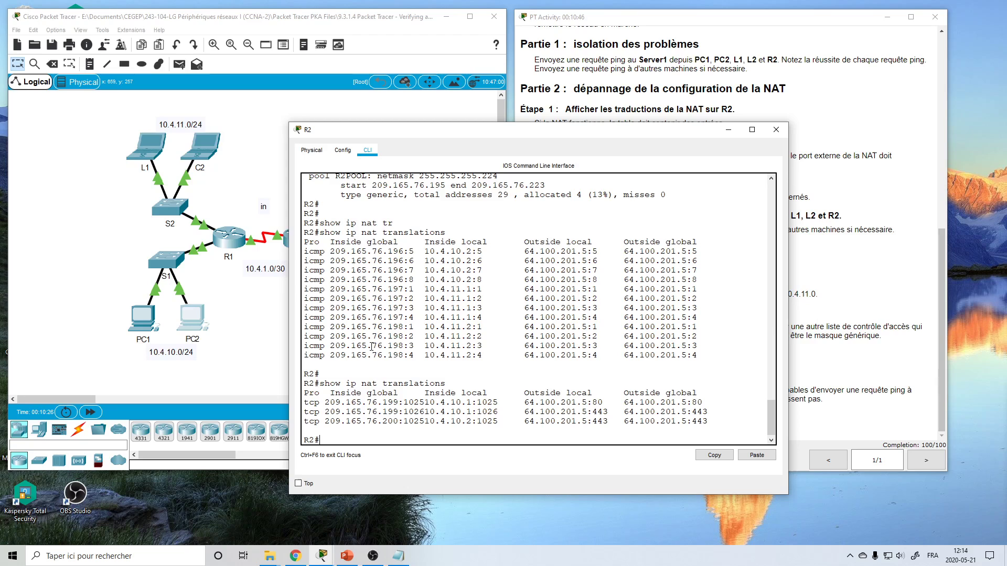
key("Return")
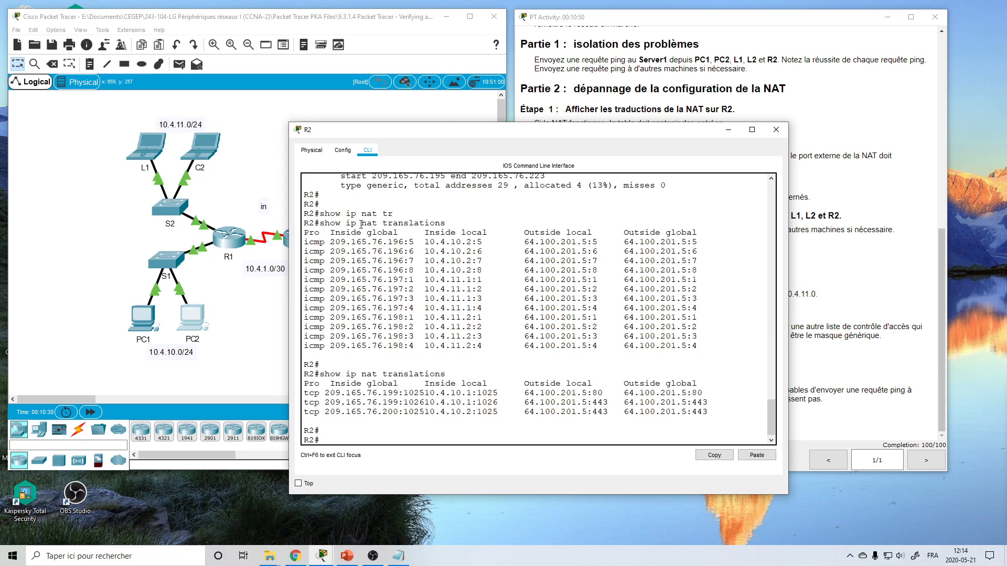
Ping Server1 at 64.100.201.5 from PC1's command prompt by rerunning the previous ping
left_click(142, 319)
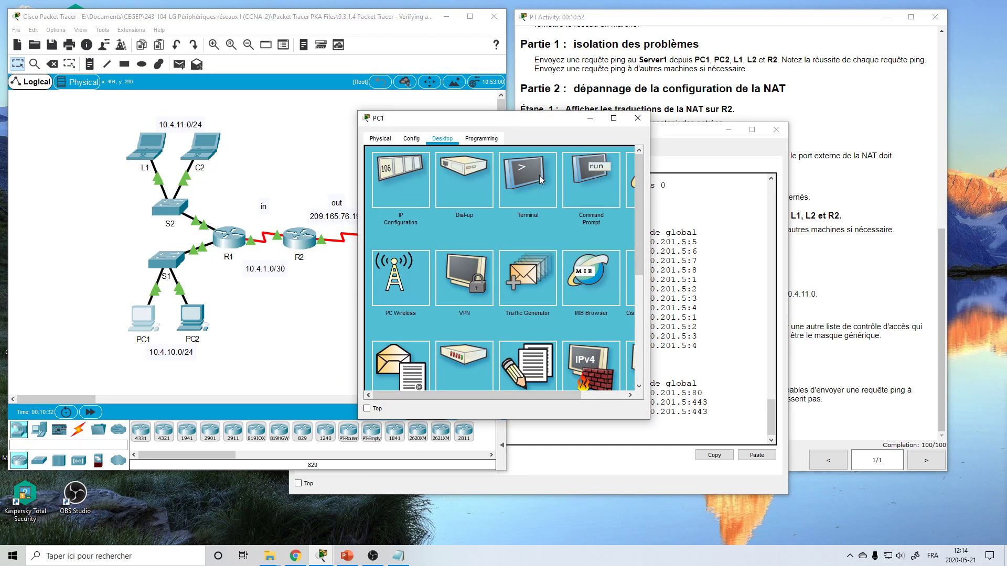
left_click(601, 172)
key("Up")
key("Return")
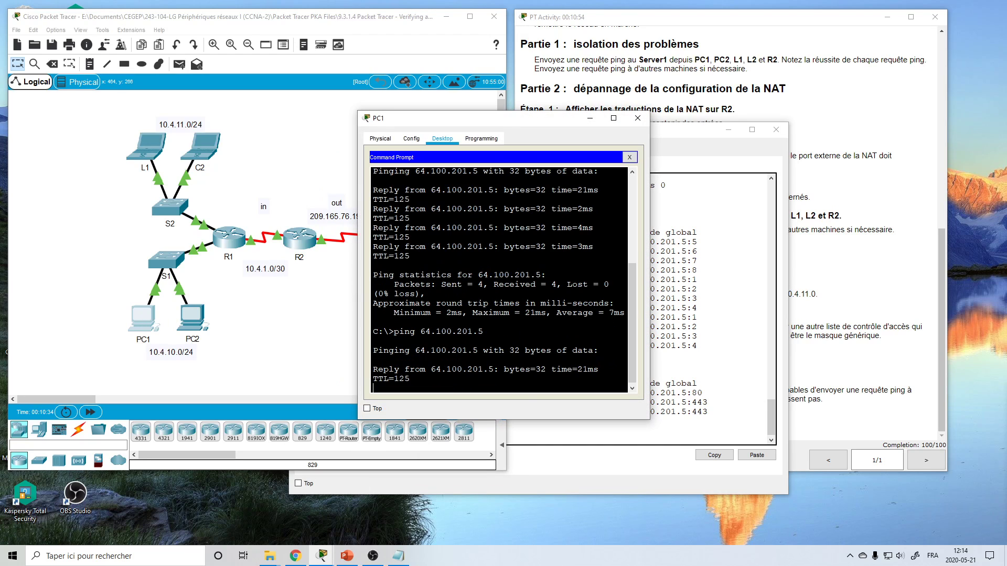
Display R2's NAT translations again following PC1's ping and close the R2 and PC1 windows
left_click(714, 307)
key("Up")
key("Return")
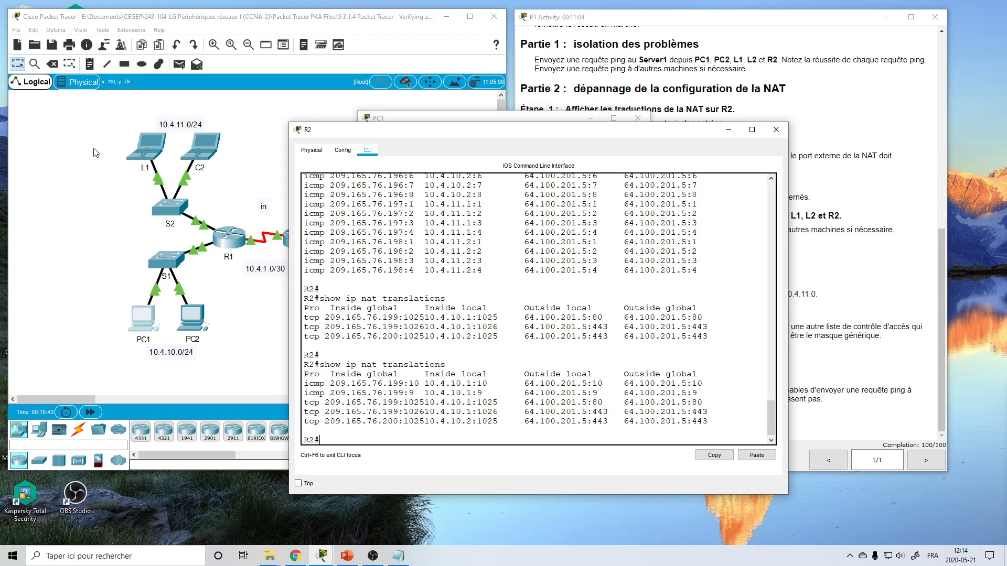
left_click(775, 130)
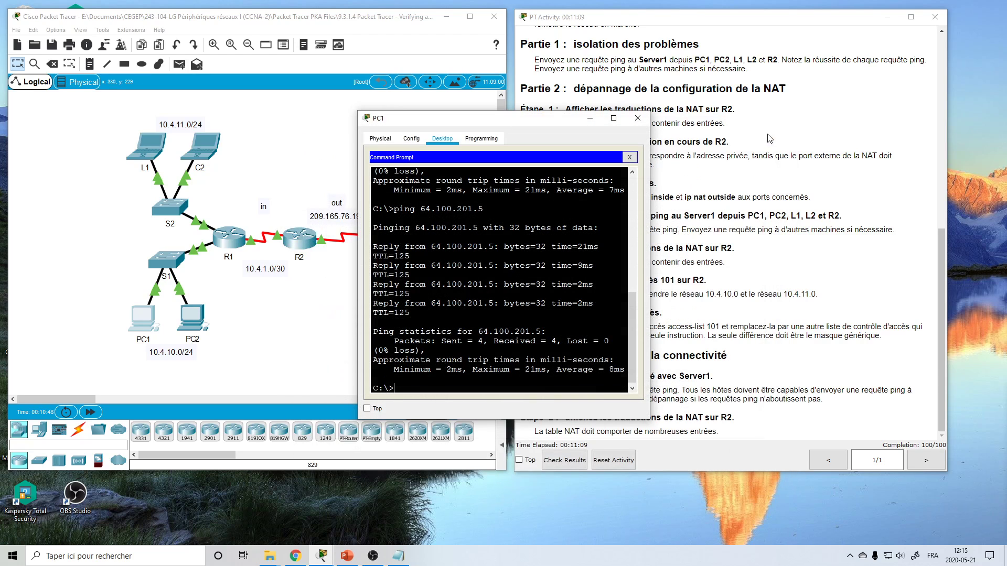
left_click(638, 118)
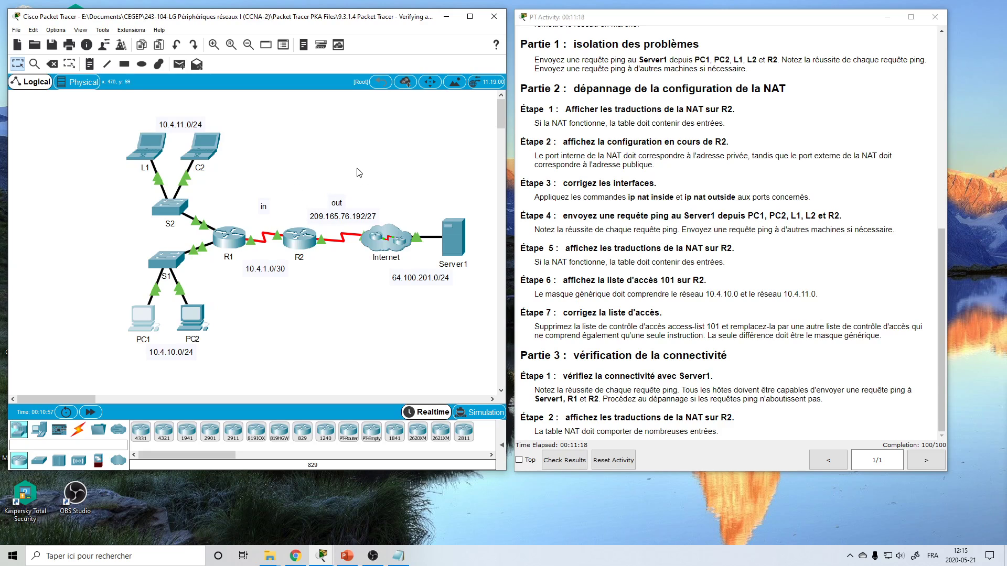
double_click(337, 204)
left_click(297, 265)
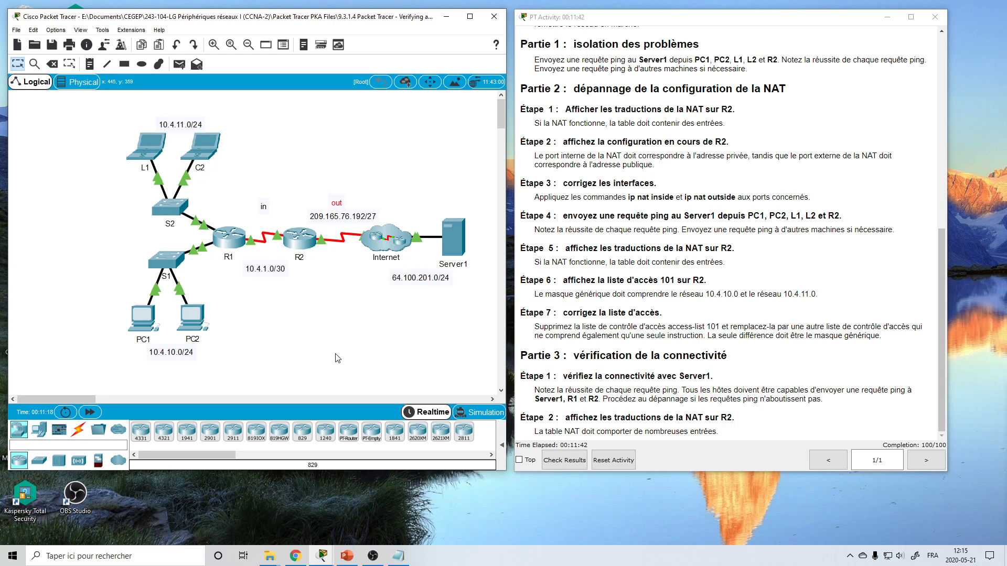
scroll(923, 420, "up", 3)
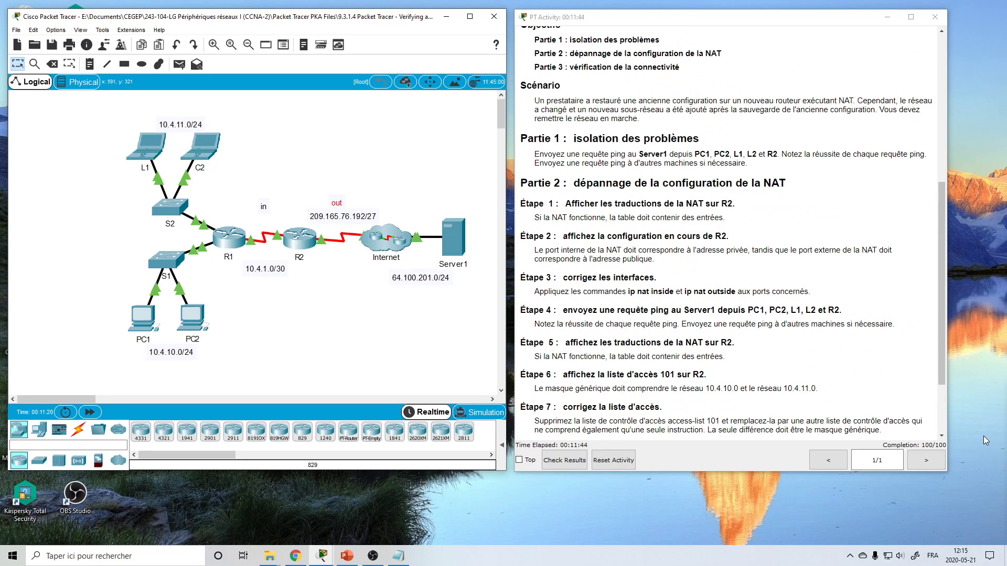